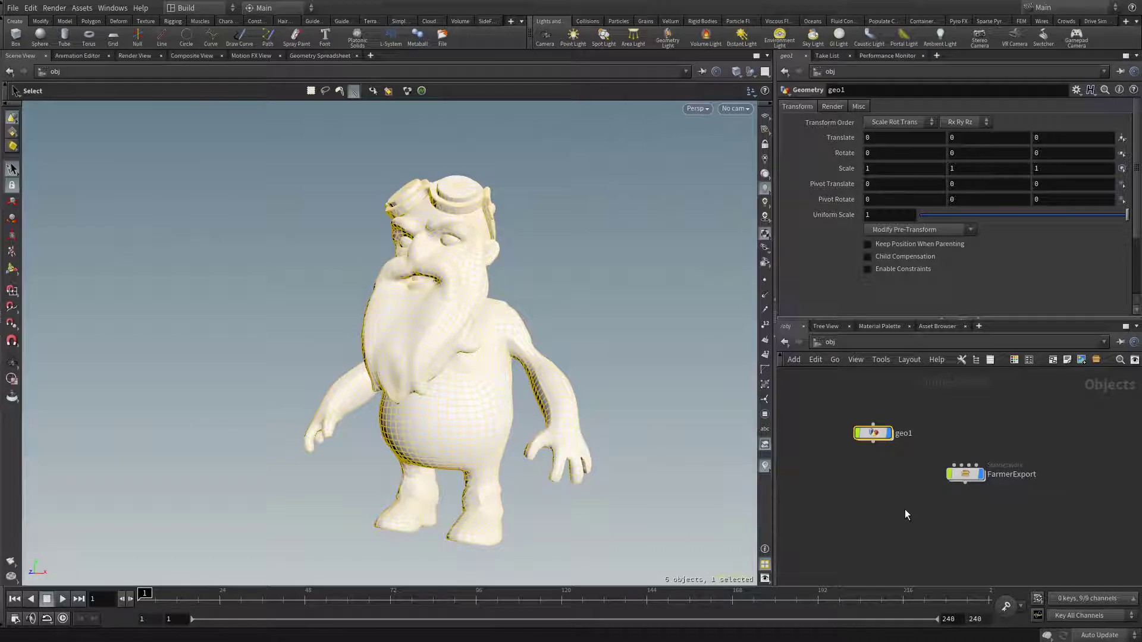
Open the geo1 network and review its nodes from the static export back up to the source file import
double_click(873, 433)
middle_click_drag(947, 545, 940, 514)
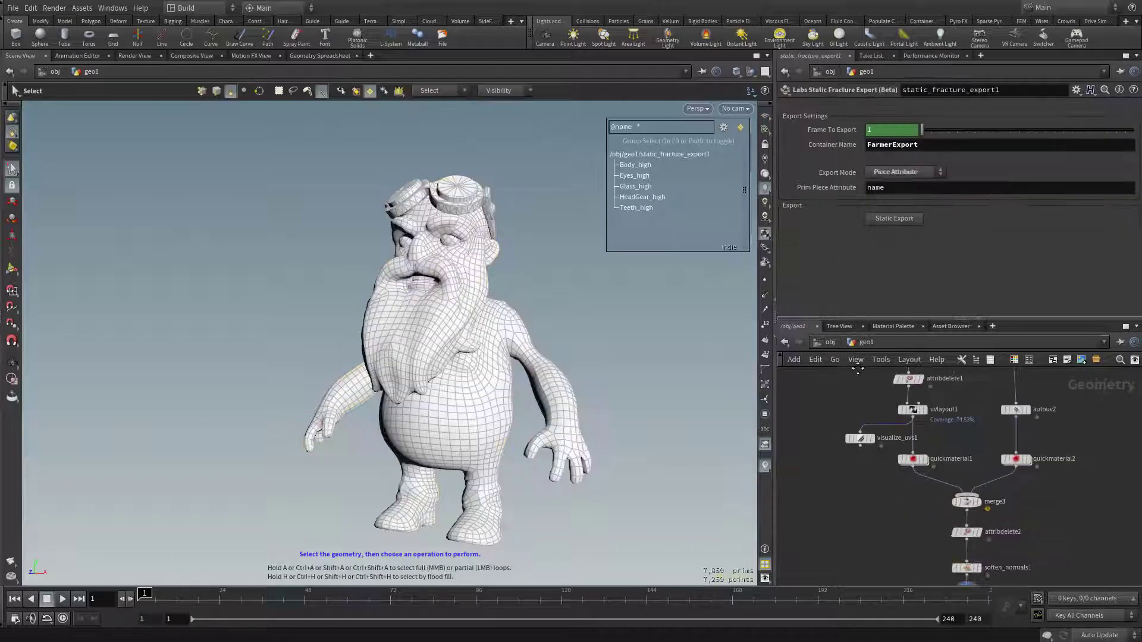
scroll(880, 447, "down", 4)
scroll(882, 461, "up", 8)
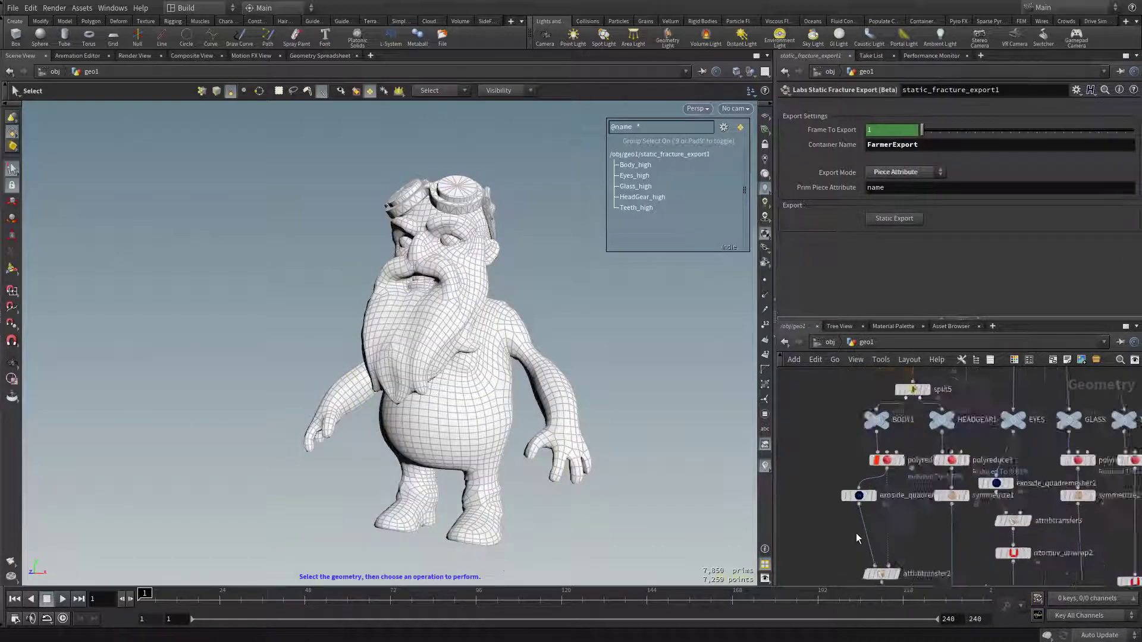
scroll(837, 488, "up", 3)
mouse_move(839, 506)
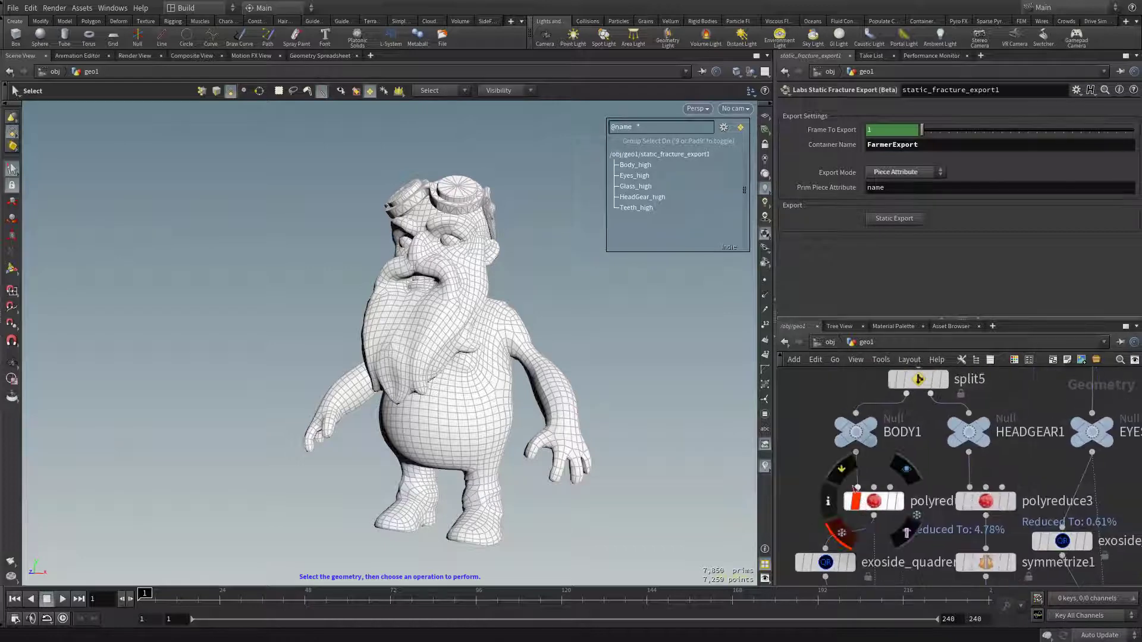
scroll(933, 447, "down", 4)
middle_click_drag(933, 447, 820, 525)
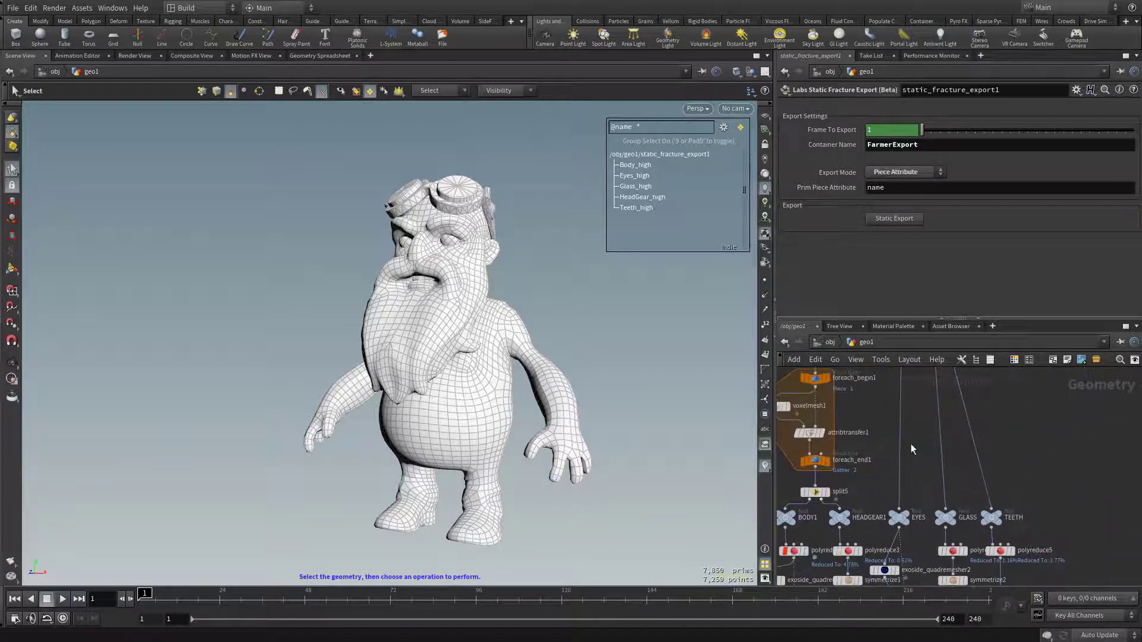
middle_click_drag(904, 377, 934, 548)
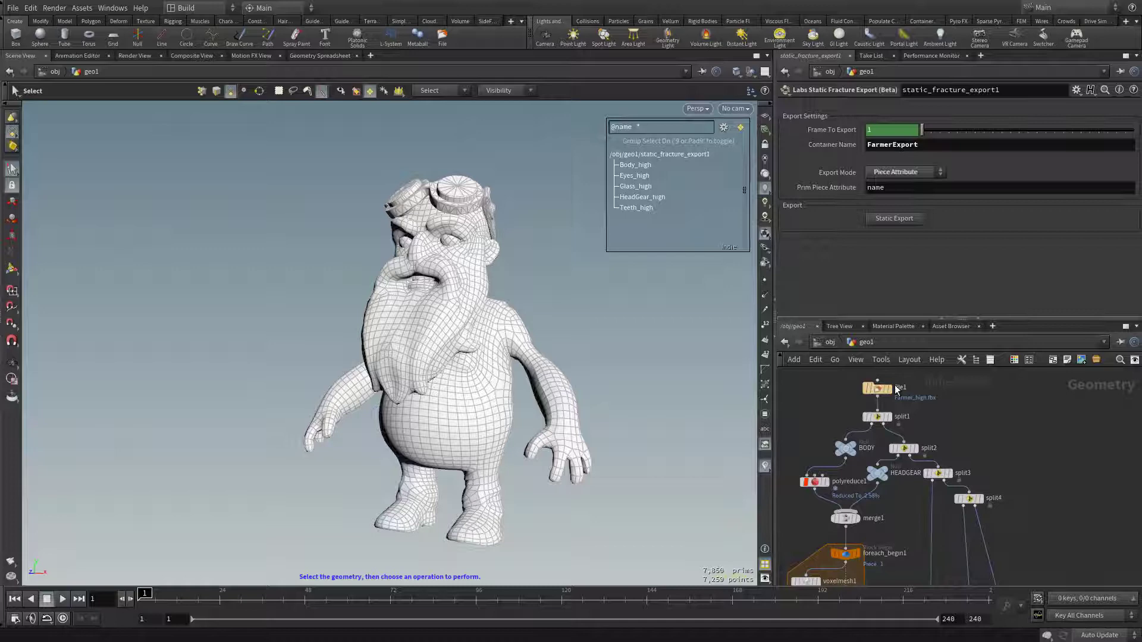
middle_click_drag(970, 406, 1037, 426)
left_click_drag(944, 405, 996, 408)
Unlock the polyreduce1 node below the BODY null and accept discarding its locked changes
scroll(867, 488, "up", 3)
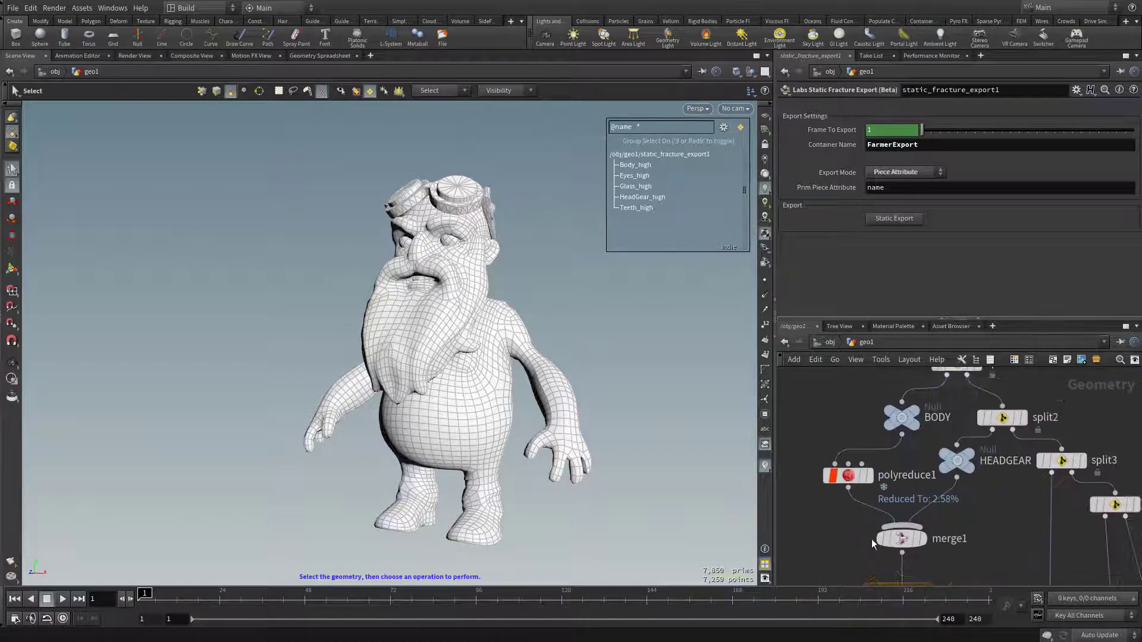
left_click(834, 476)
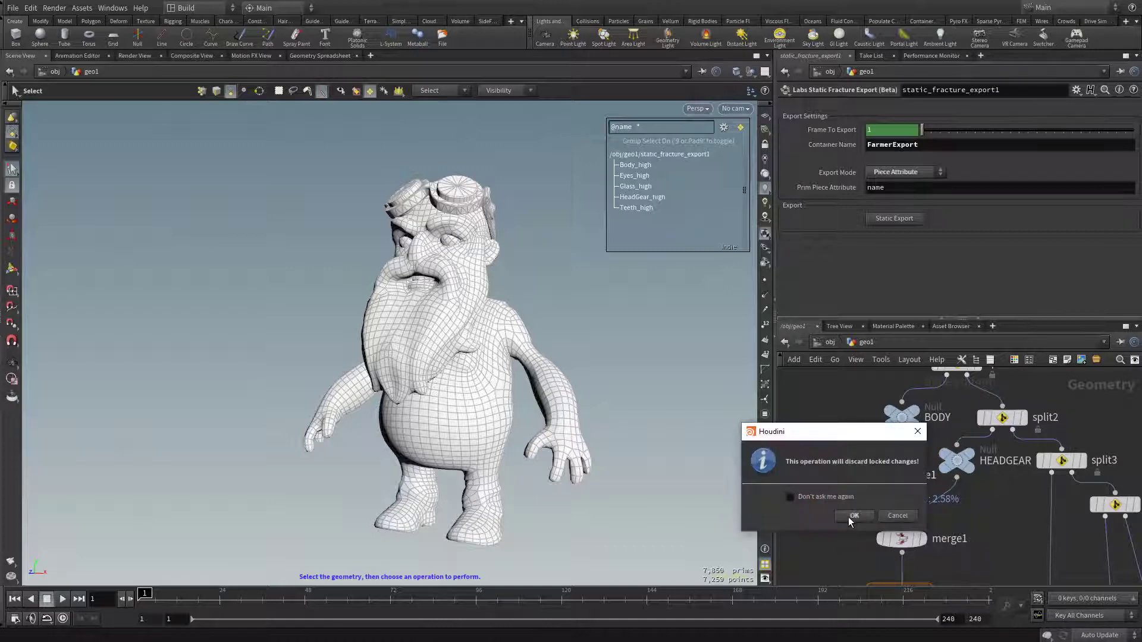
left_click(822, 497)
left_click(855, 515)
Unlock the polyreduce node directly below the BODY1 null so that it cooks again
scroll(863, 518, "down", 3)
middle_click_drag(920, 580, 994, 447)
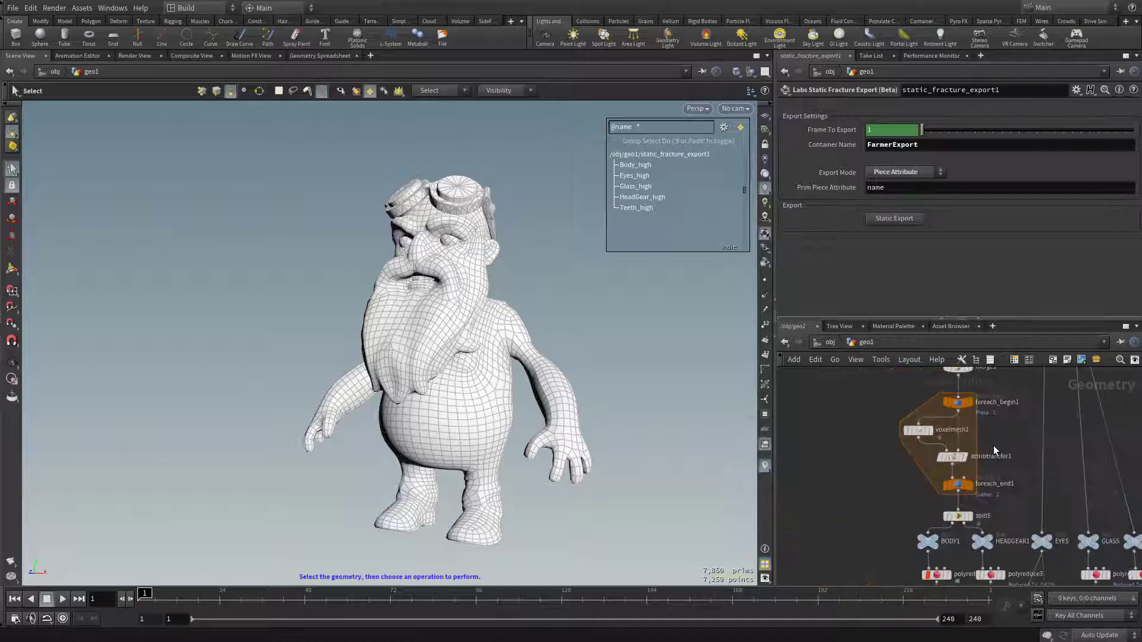
middle_click_drag(955, 580, 948, 476)
scroll(961, 390, "up", 3)
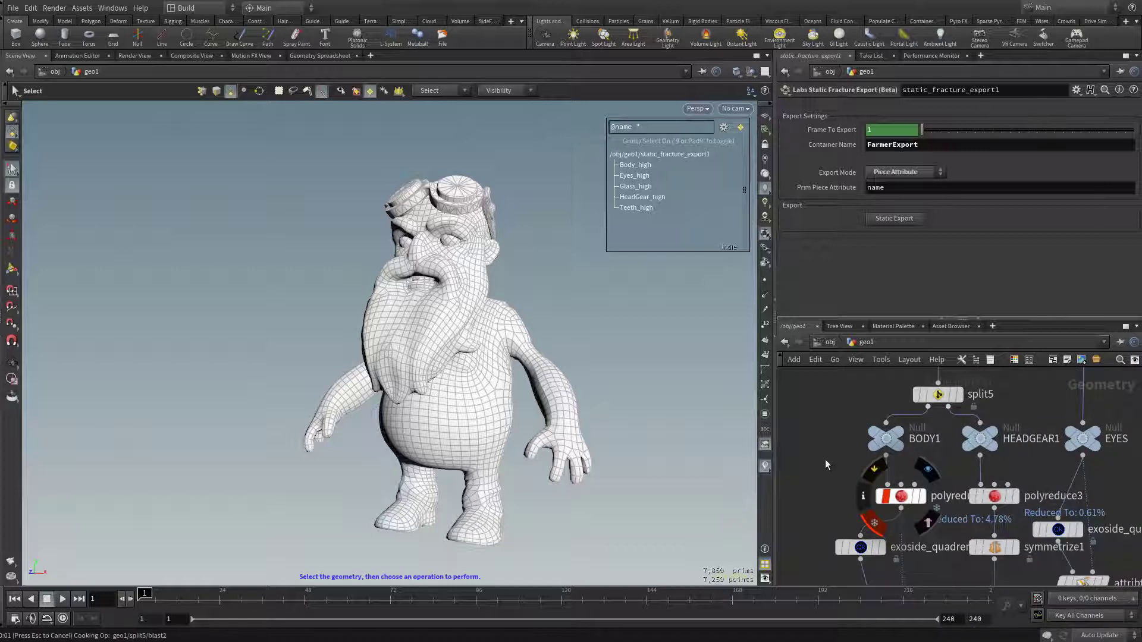
Return to the file1 node at the start of the network and save the scene
scroll(823, 437, "down", 5)
middle_click_drag(897, 480, 933, 584)
middle_click_drag(928, 381, 950, 492)
scroll(951, 467, "up", 3)
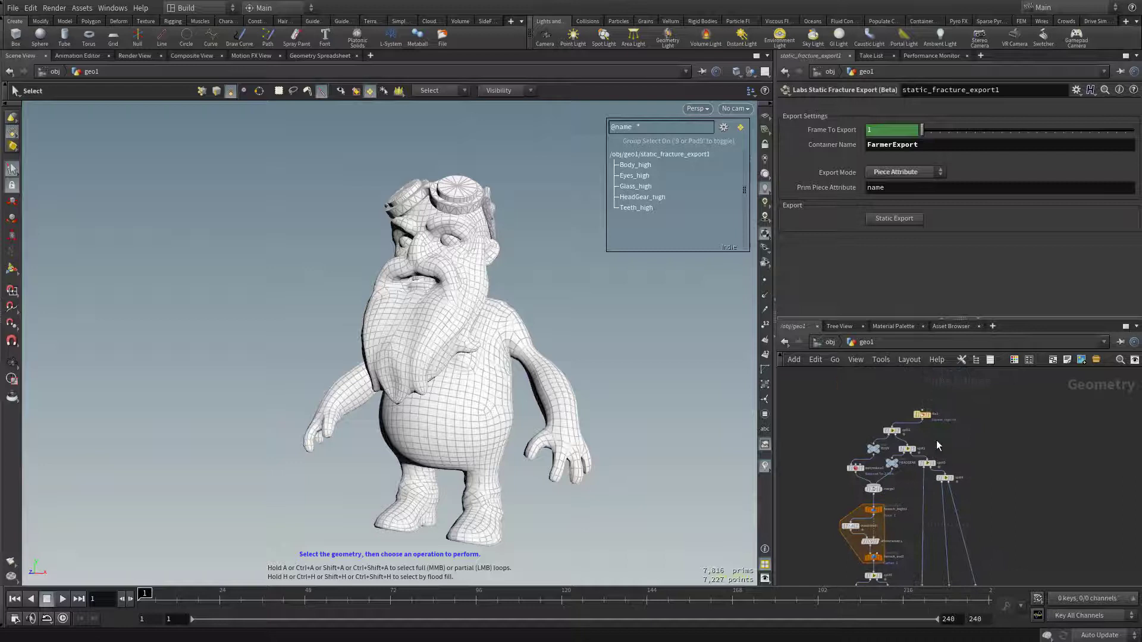
middle_click_drag(1008, 439, 1007, 469)
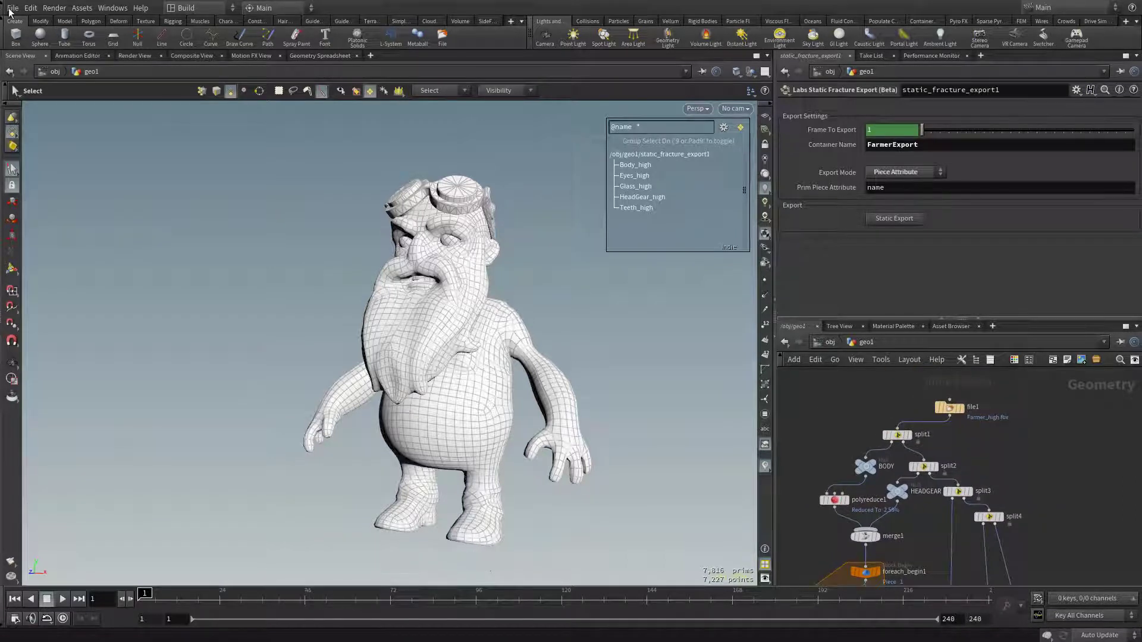
left_click(12, 8)
left_click(27, 77)
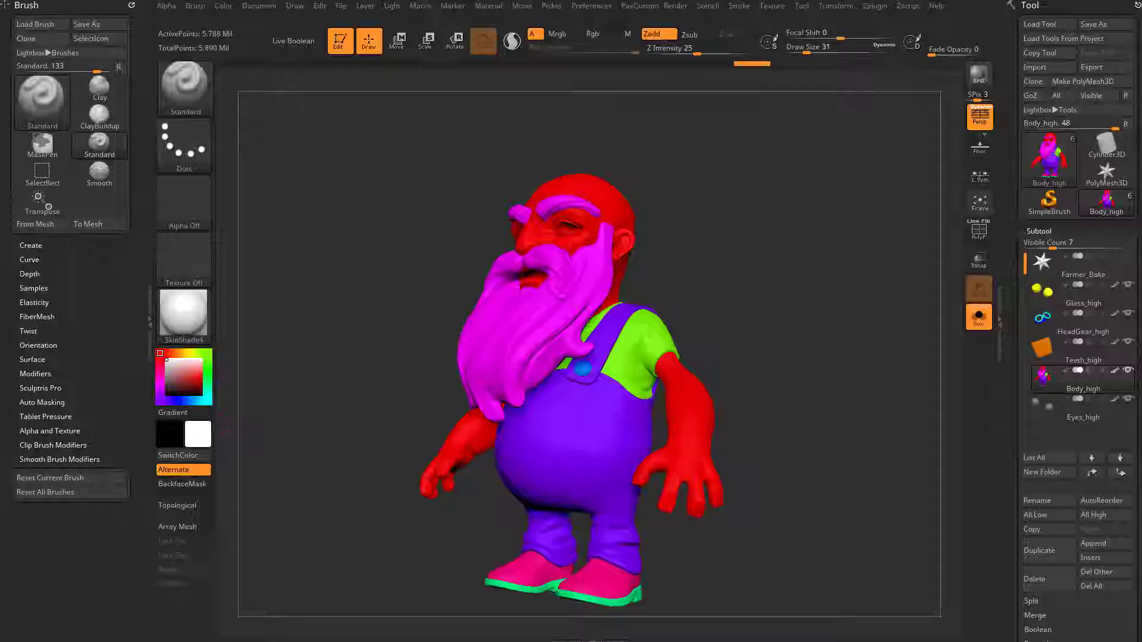
Switch to ZBrush, load the tool FarmerVar001_Bake.ZTL, and turn off Solo to show all its subtools
left_click(1038, 24)
double_click(429, 243)
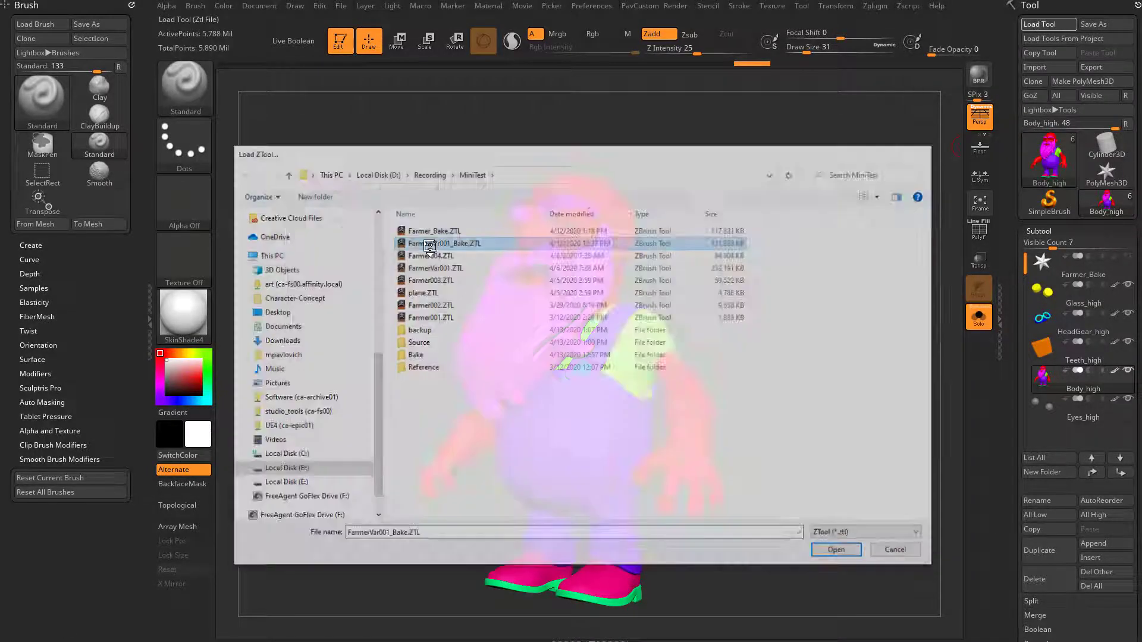
left_click(1080, 330)
left_click(979, 317)
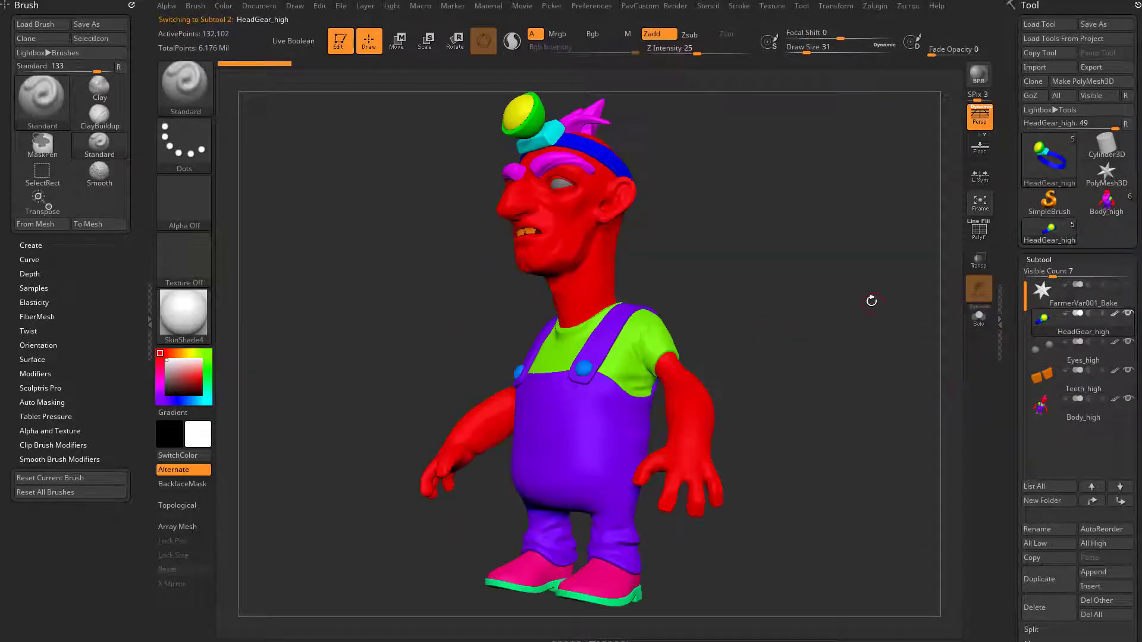
left_click_drag(870, 301, 839, 324)
Place the bearded farmer and the FarmerVar001 variant side by side on the canvas to compare them
left_click(1108, 205)
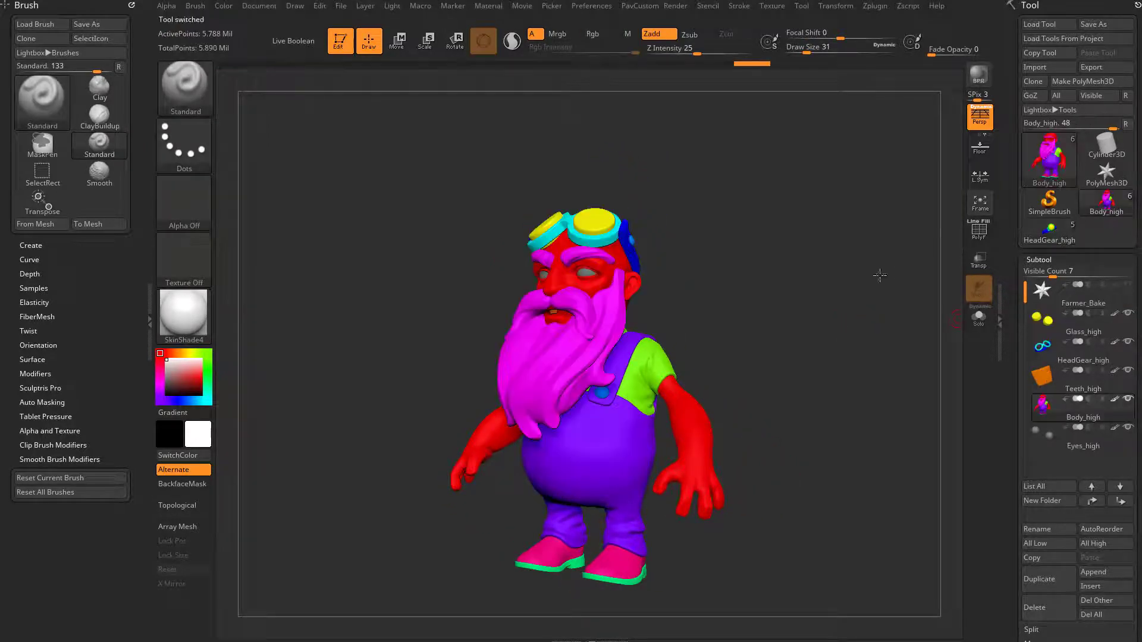
left_click_drag(884, 276, 728, 244, "alt")
left_click_drag(782, 212, 760, 230)
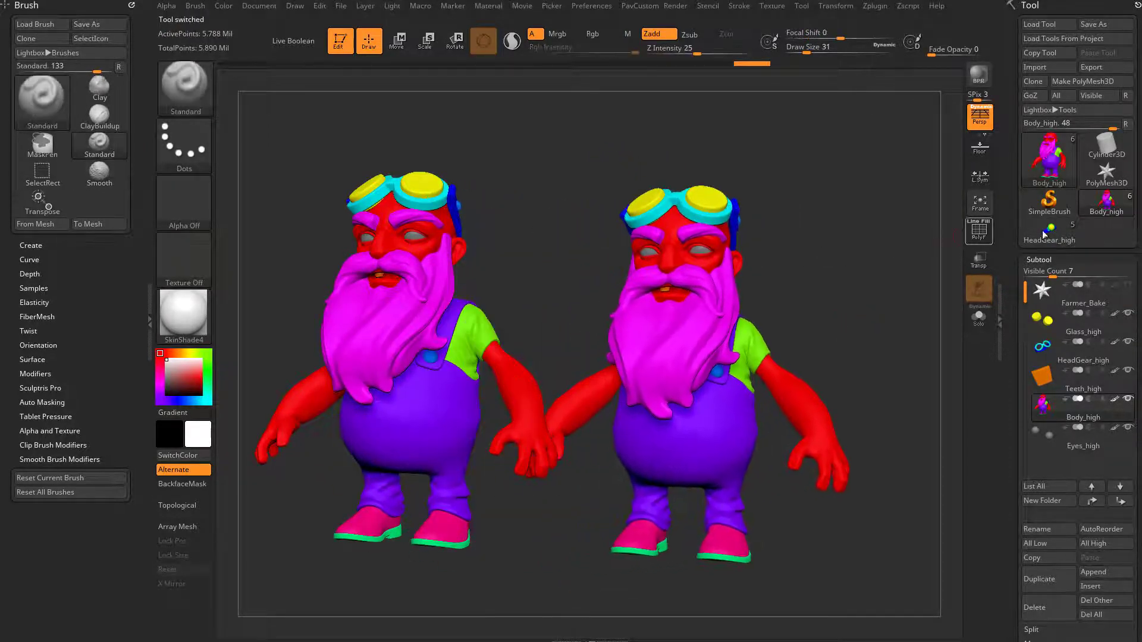
left_click(1046, 235)
left_click_drag(821, 278, 893, 265)
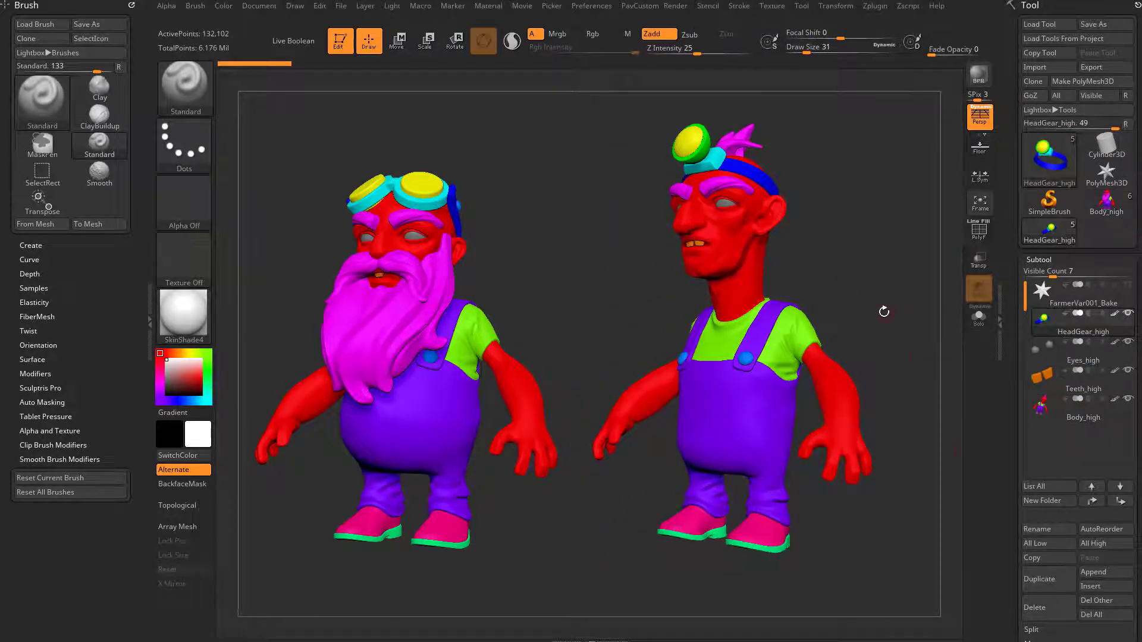
Switch back to Houdini and add a File node beside file1 in the geo1 network
mouse_move(83, 641)
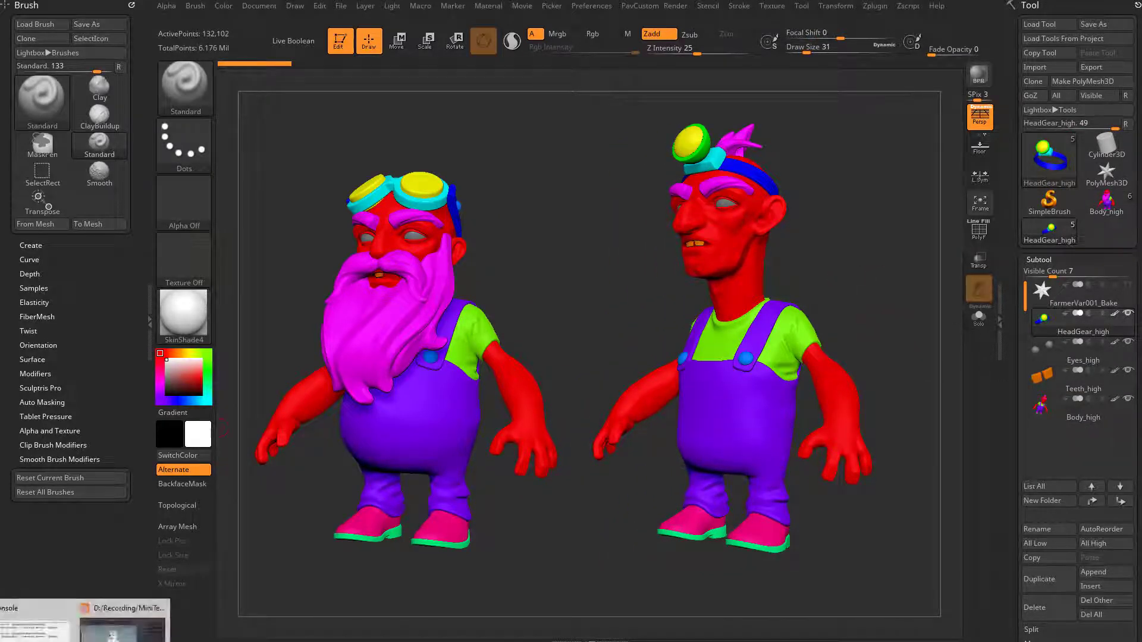
left_click(127, 618)
key("Tab")
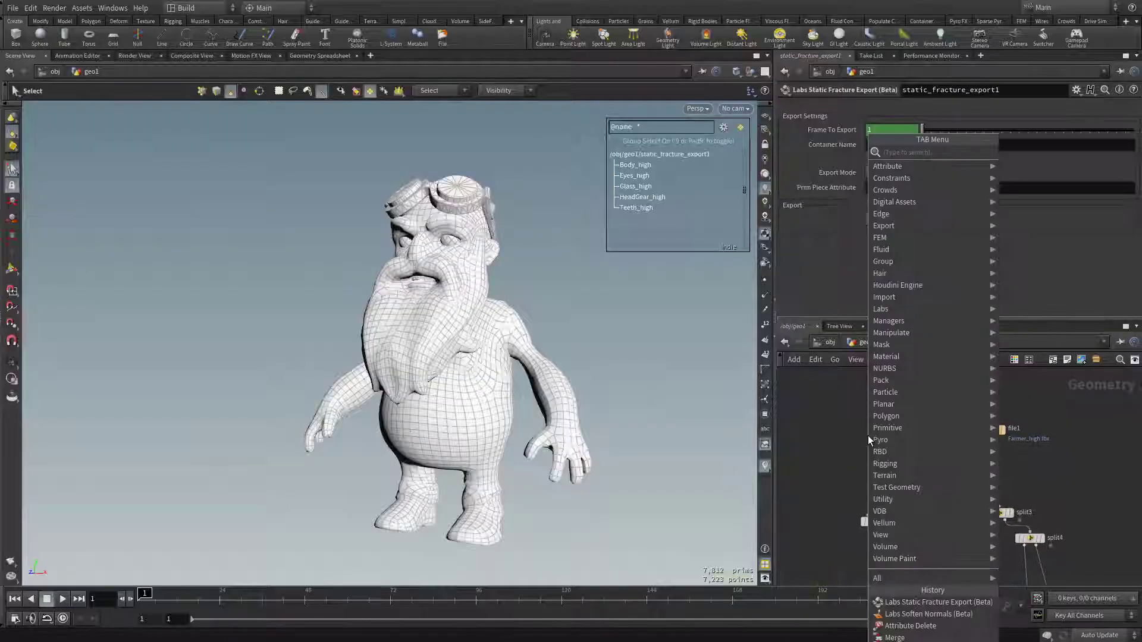
type("file")
key("Return")
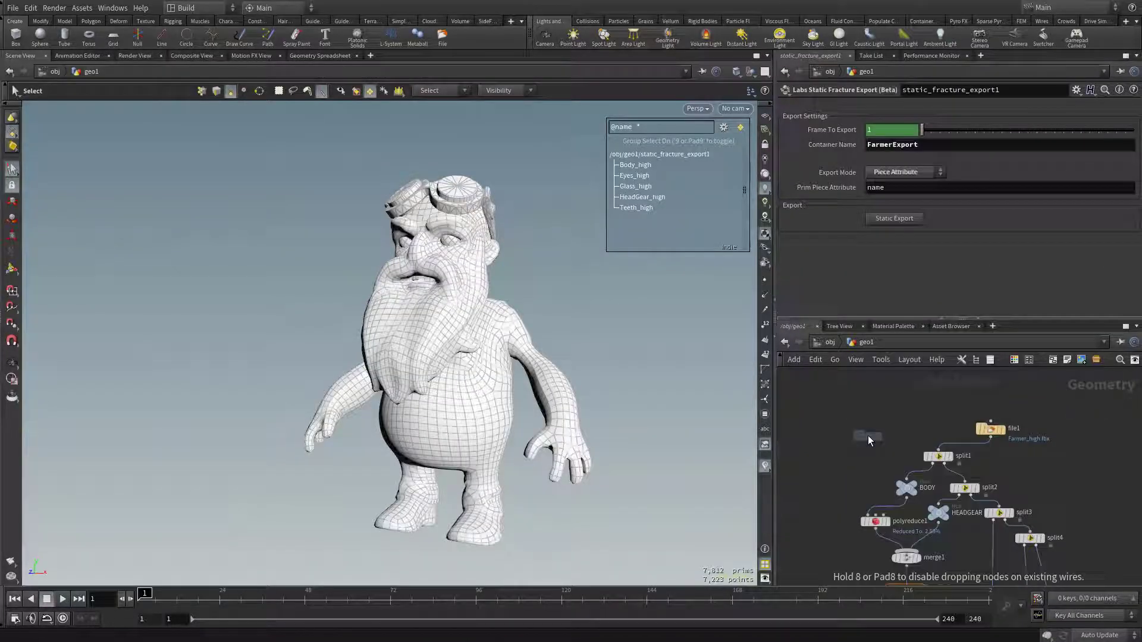
left_click(902, 428)
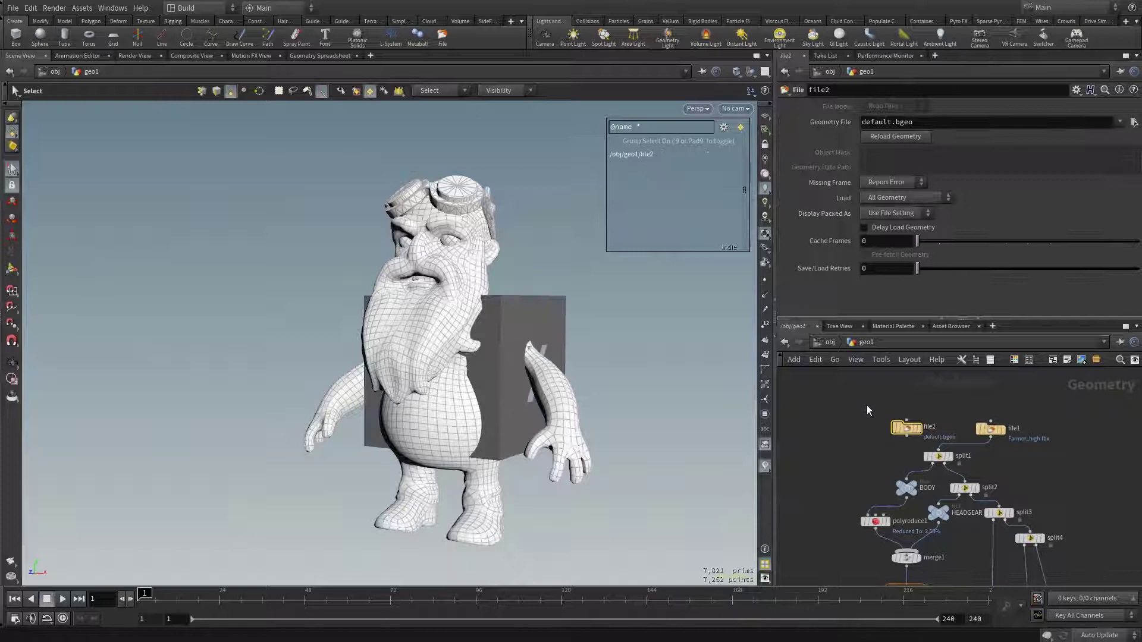
Load FarmerVar001_high.fbx into the file2 node and connect its output to the input of split1
scroll(859, 413, "up", 2)
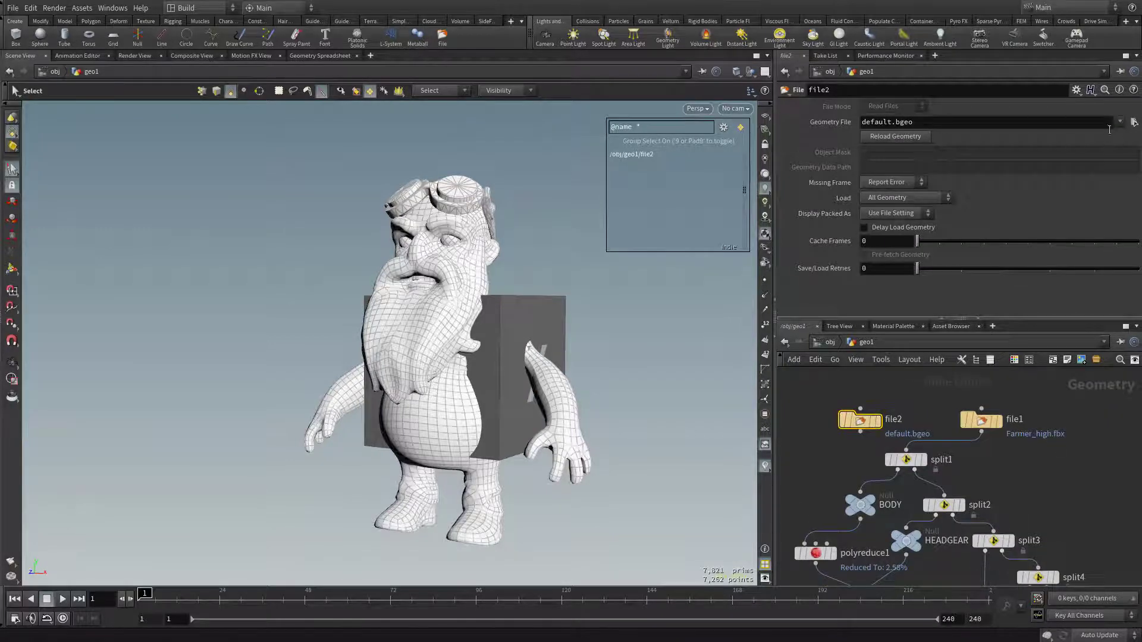
left_click(1134, 122)
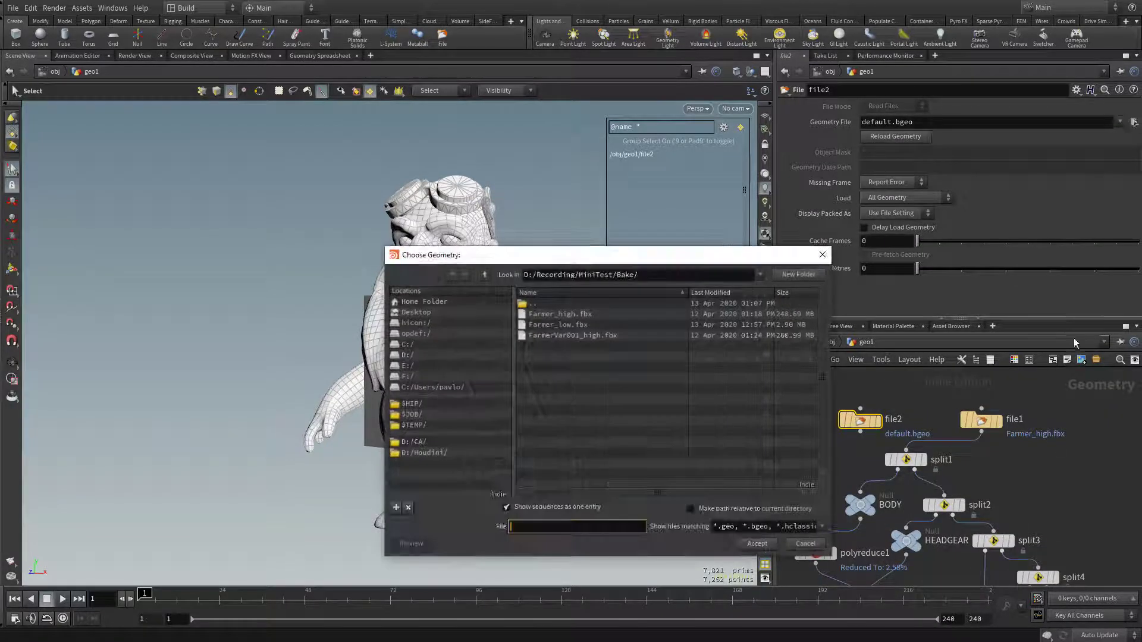
double_click(575, 335)
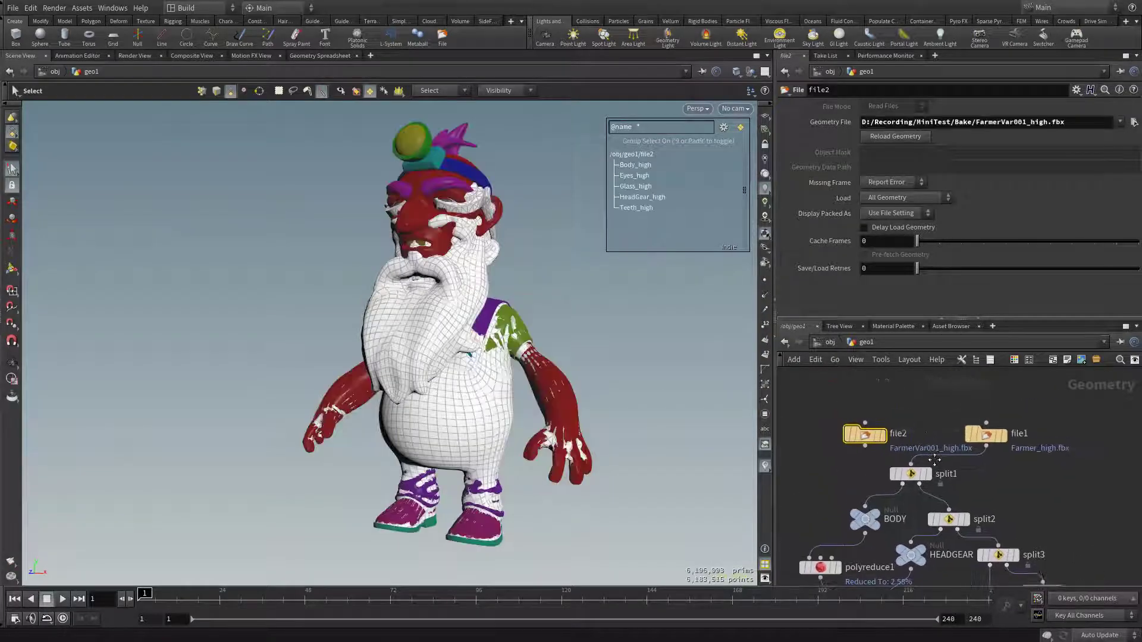
left_click(865, 445)
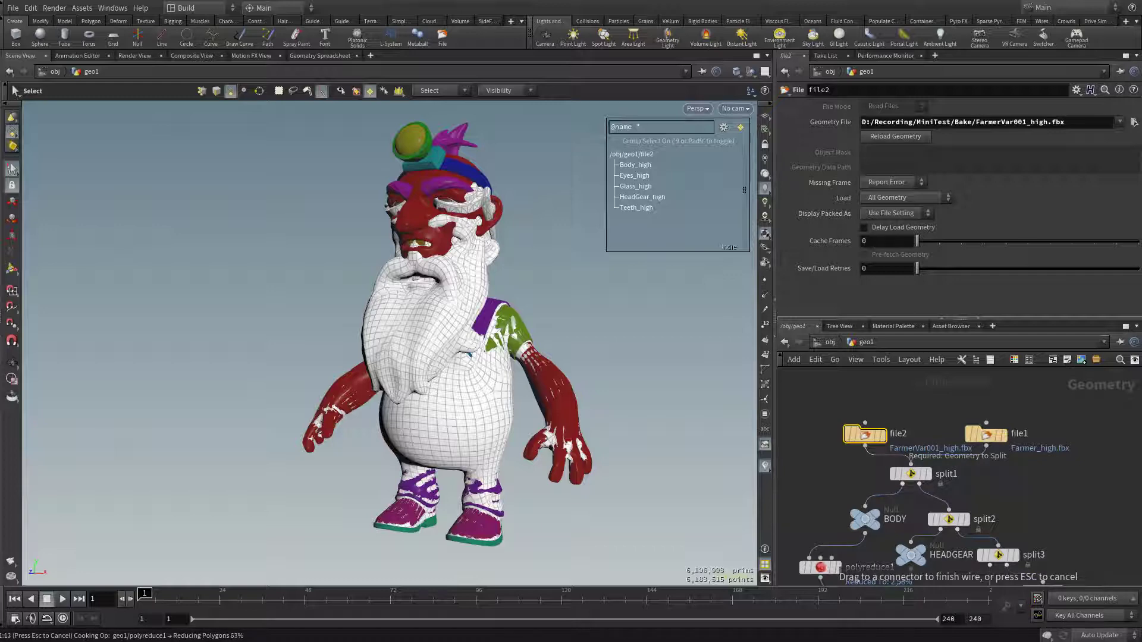
Watch the logical processor usage in Task Manager while the network recooks with the new model
left_click_drag(0, 184, 267, 138)
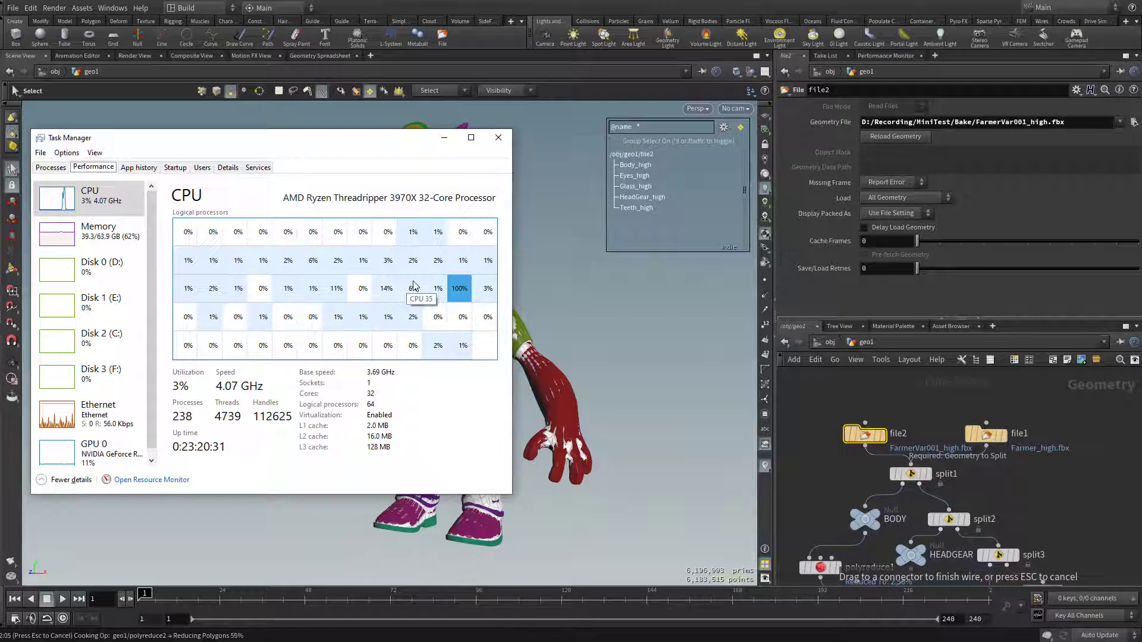
left_click_drag(371, 144, 0, 161)
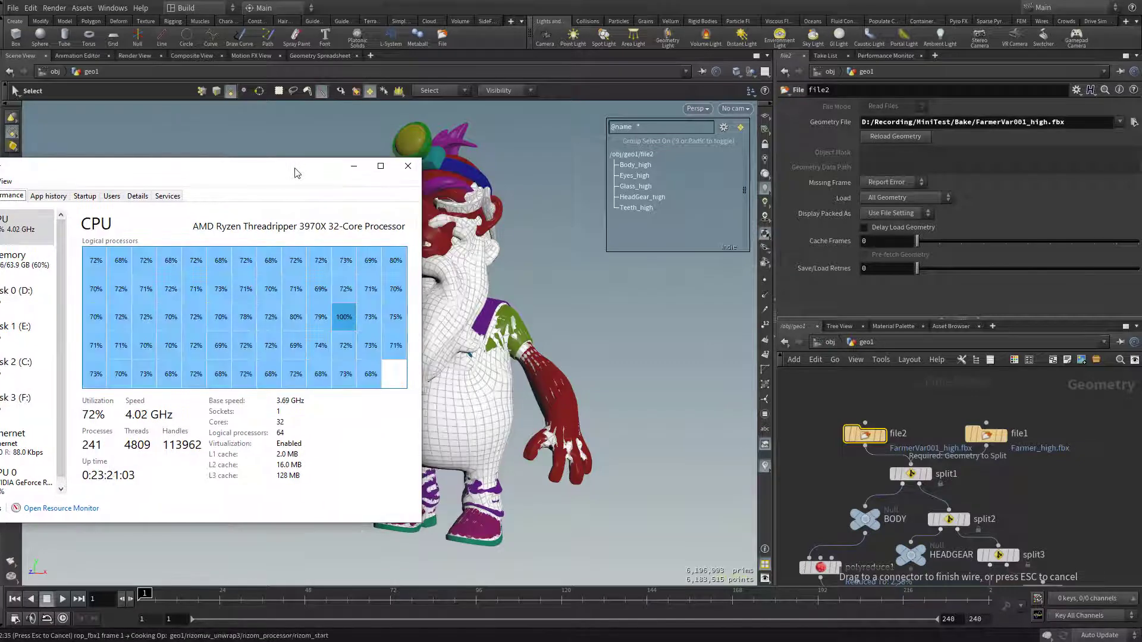
left_click_drag(294, 168, 260, 175)
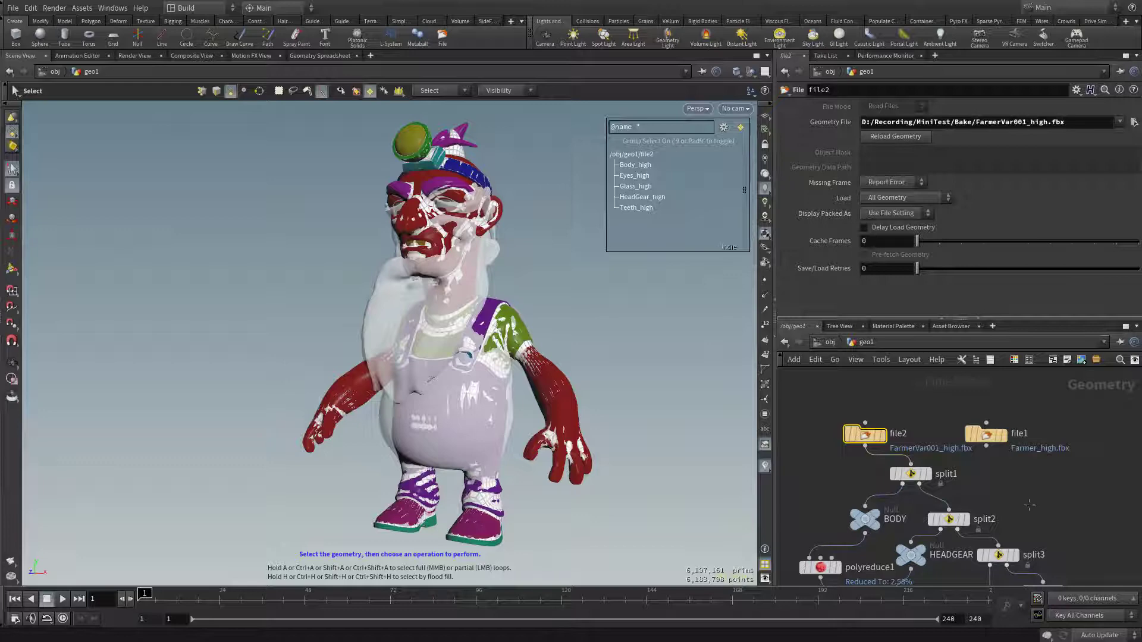
Select the static_fracture_export1 node at the end of the recooked network
scroll(1047, 499, "down", 5)
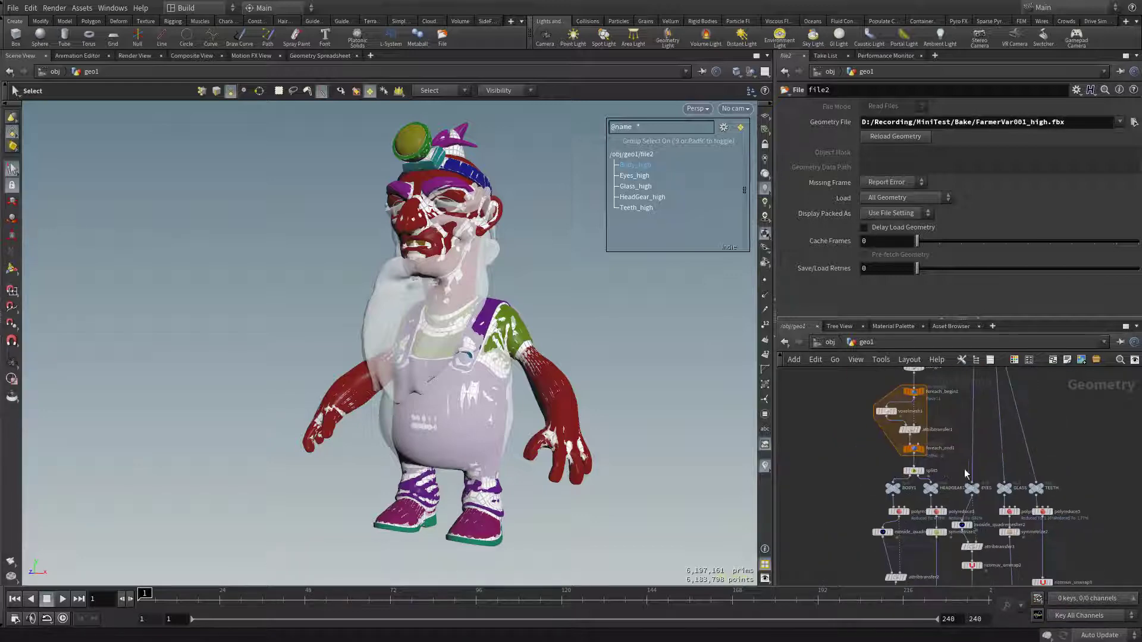
scroll(973, 493, "down", 3)
middle_click_drag(985, 580, 976, 491)
scroll(977, 491, "up", 5)
middle_click_drag(1003, 574, 987, 464)
scroll(987, 464, "down", 3)
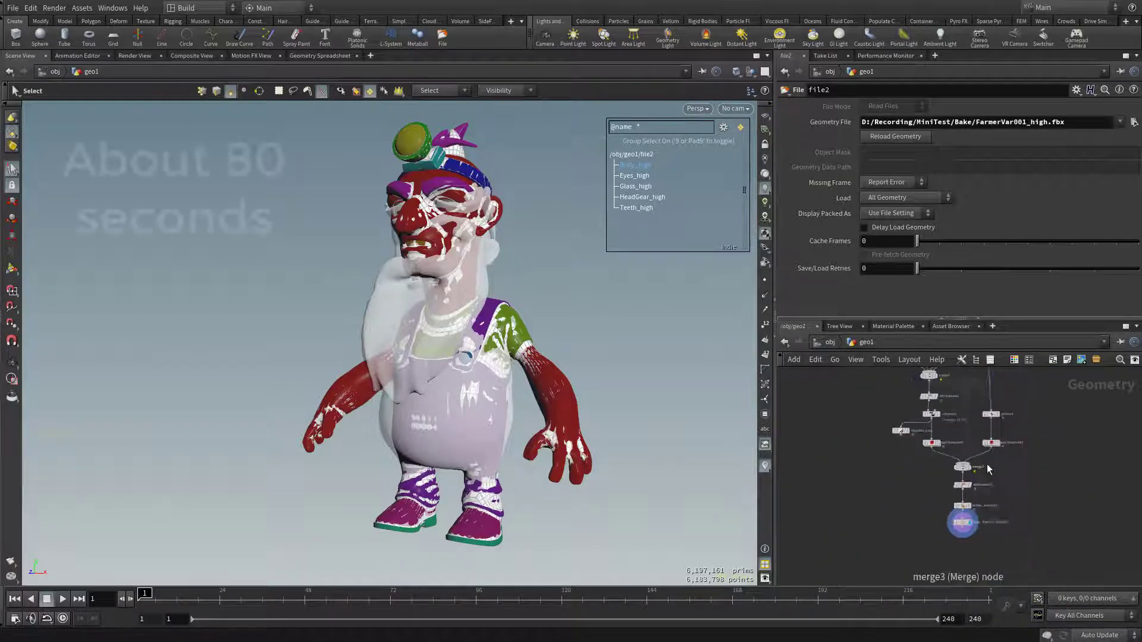
scroll(1001, 455, "up", 5)
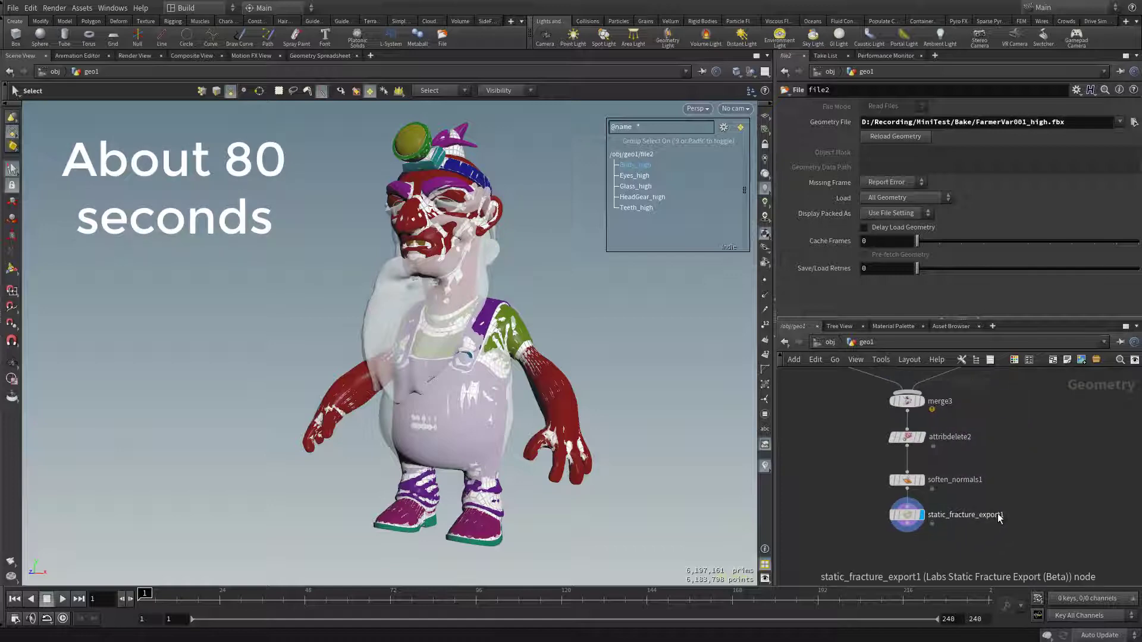
scroll(1011, 494, "up", 3)
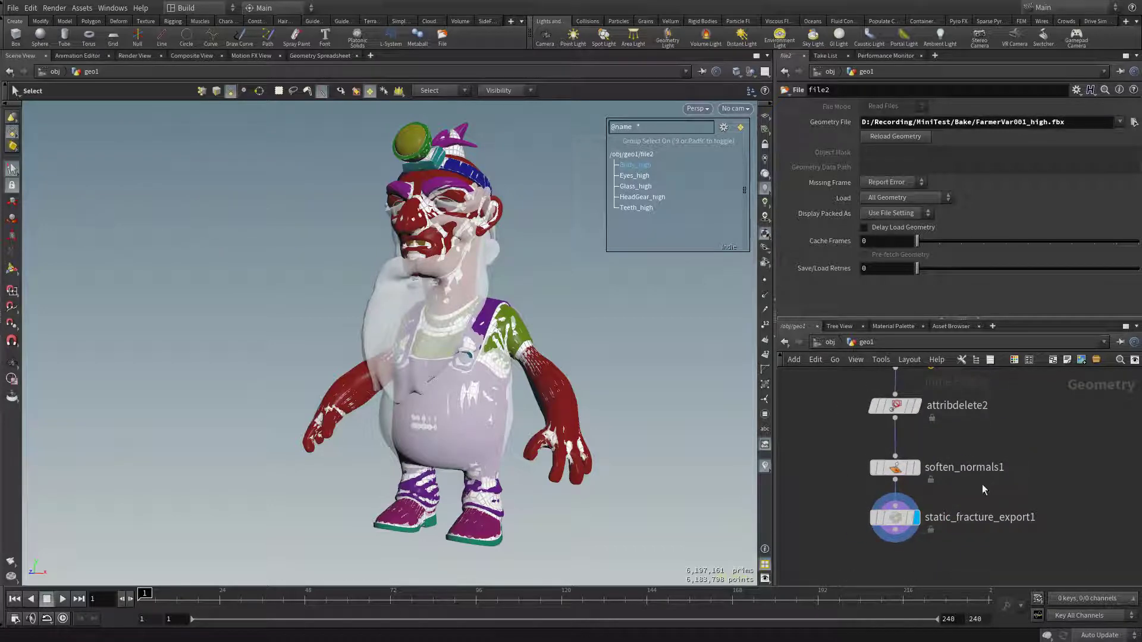
left_click(903, 519)
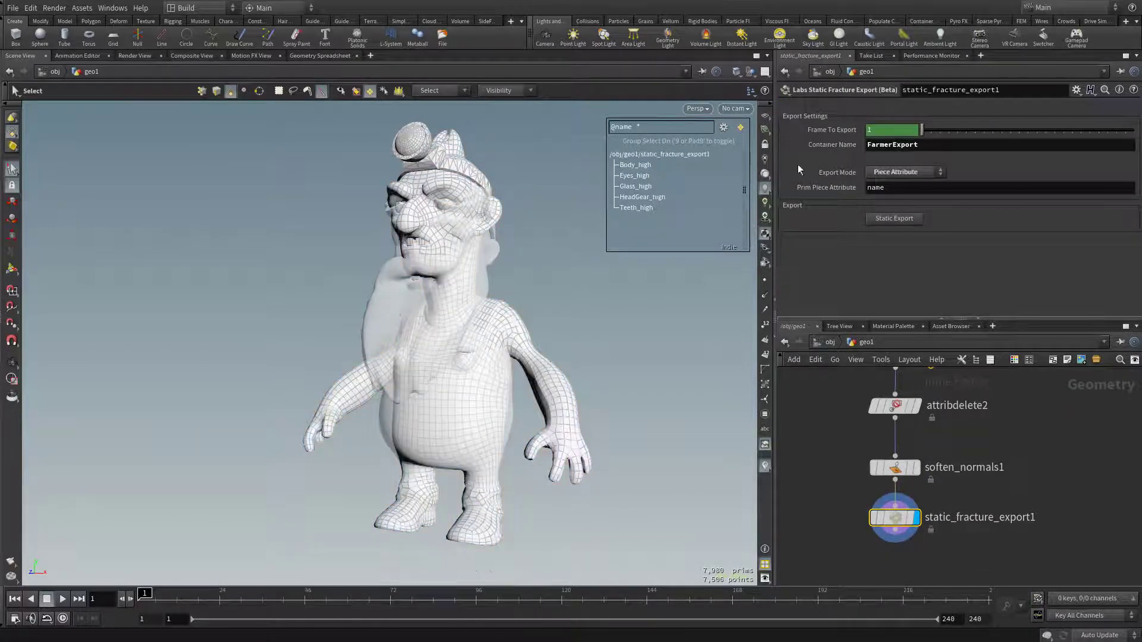
Set the viewport to hide other objects so only the new low-poly character is displayed
left_click(754, 71)
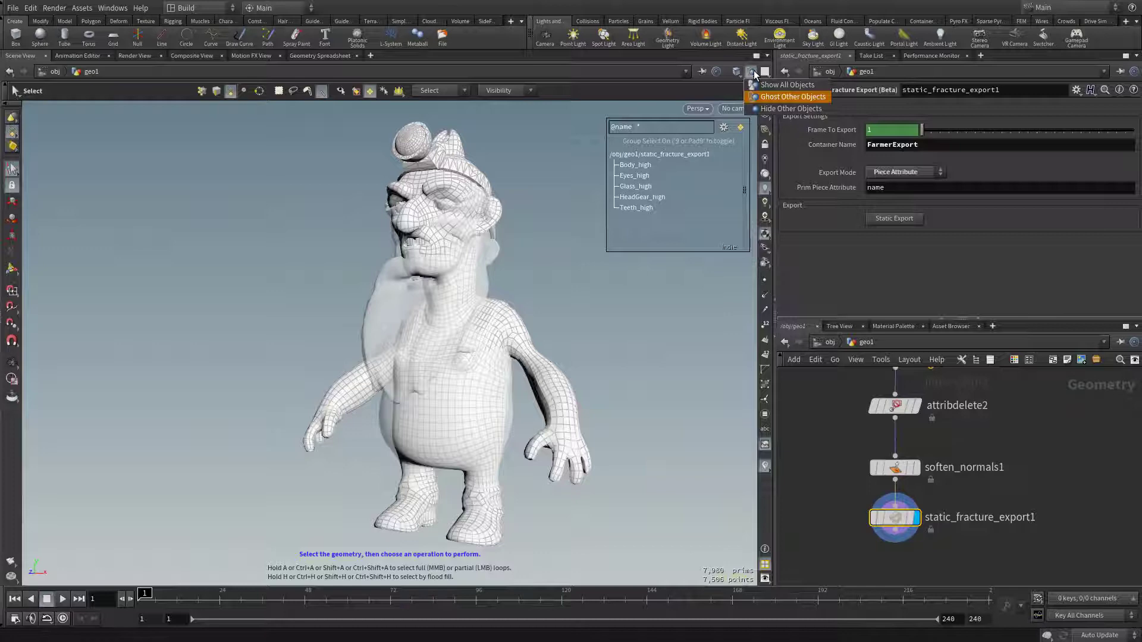
left_click(791, 109)
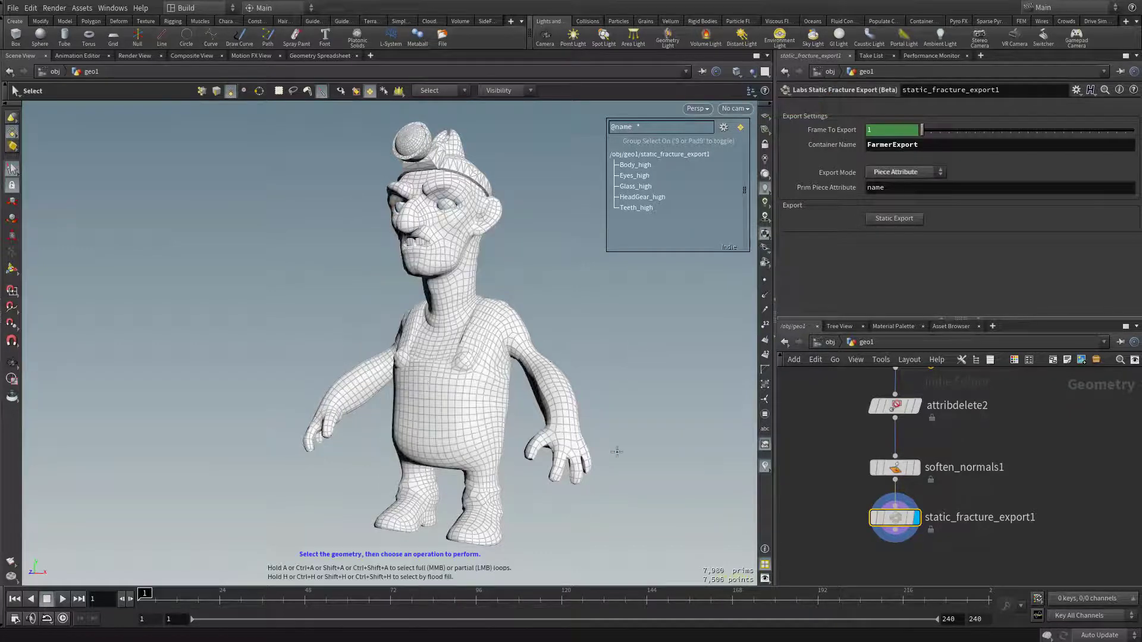
Inspect the new low-poly character from several angles in the viewport
key("Escape")
left_click_drag(636, 352, 501, 336, "alt")
key("Escape")
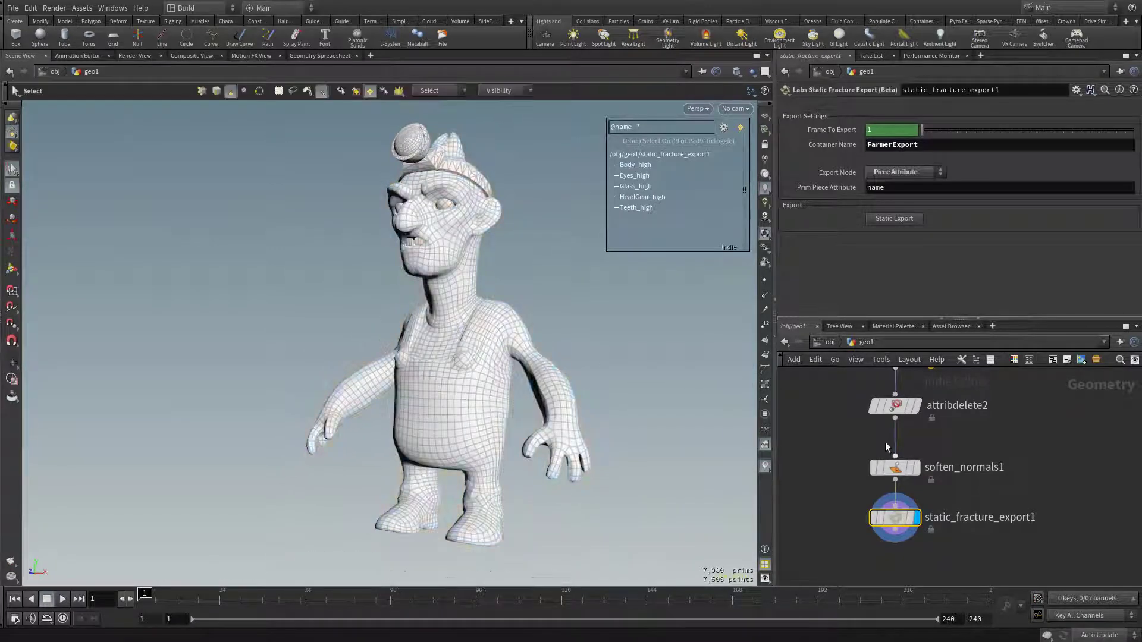
middle_click_drag(885, 442, 893, 468)
left_click_drag(586, 229, 643, 291, "alt")
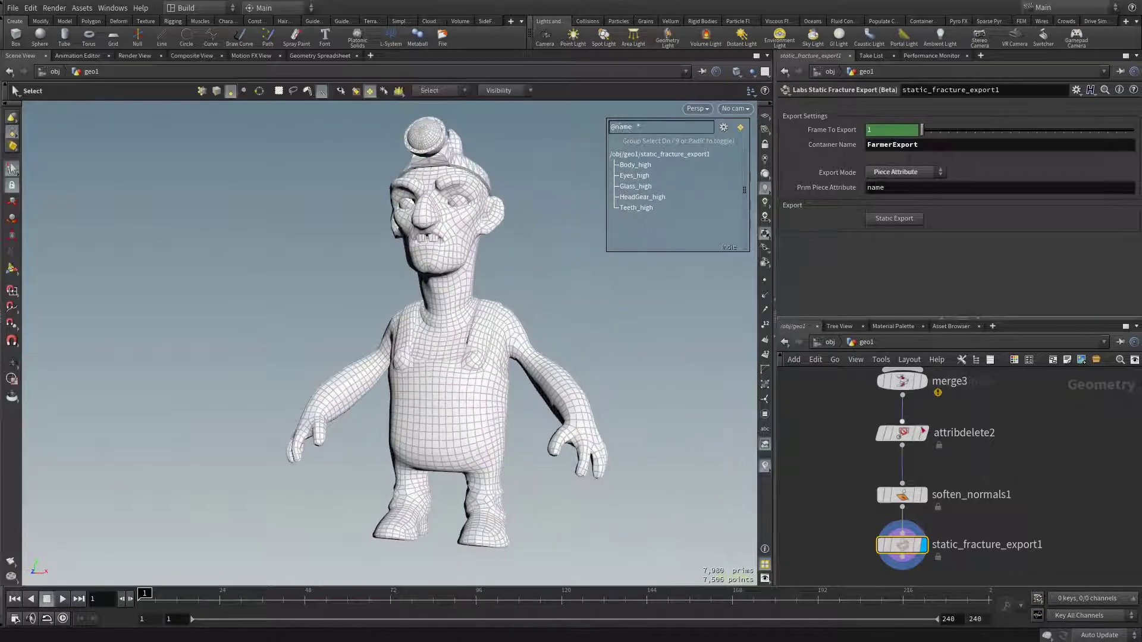
Select the exoside_quadremesher1 node in the BODY1 branch and turn off its X symmetry axis
middle_click_drag(837, 397, 845, 505)
scroll(845, 500, "down", 3)
middle_click_drag(848, 423, 966, 556)
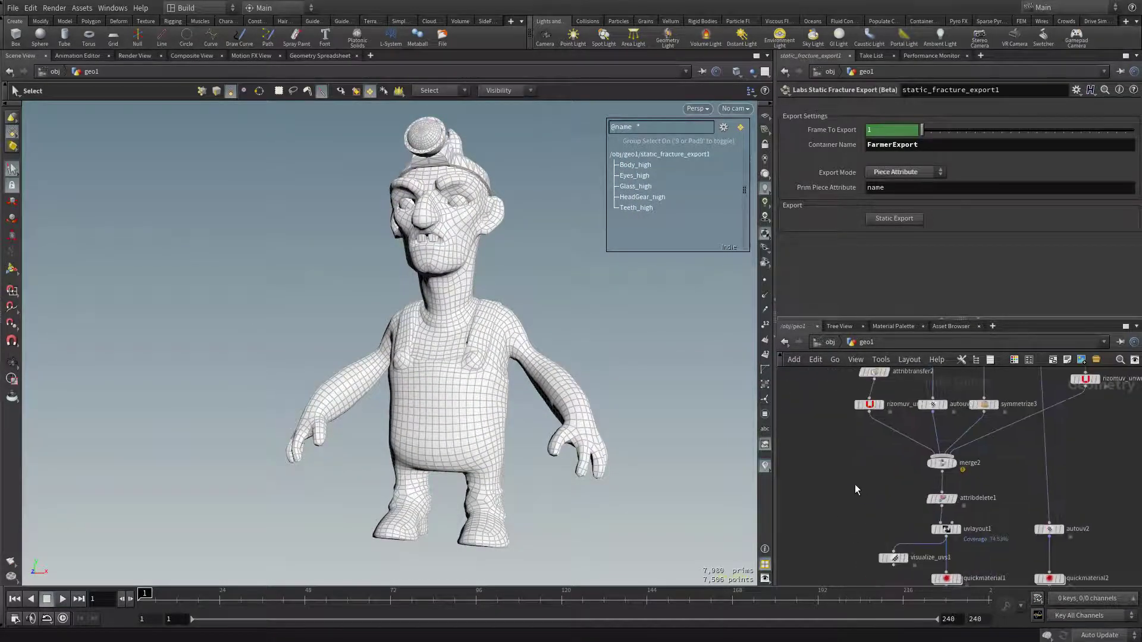
scroll(855, 484, "down", 1)
middle_click_drag(852, 479, 834, 551)
middle_click_drag(798, 416, 812, 518)
scroll(813, 518, "up", 3)
middle_click_drag(835, 455, 803, 517)
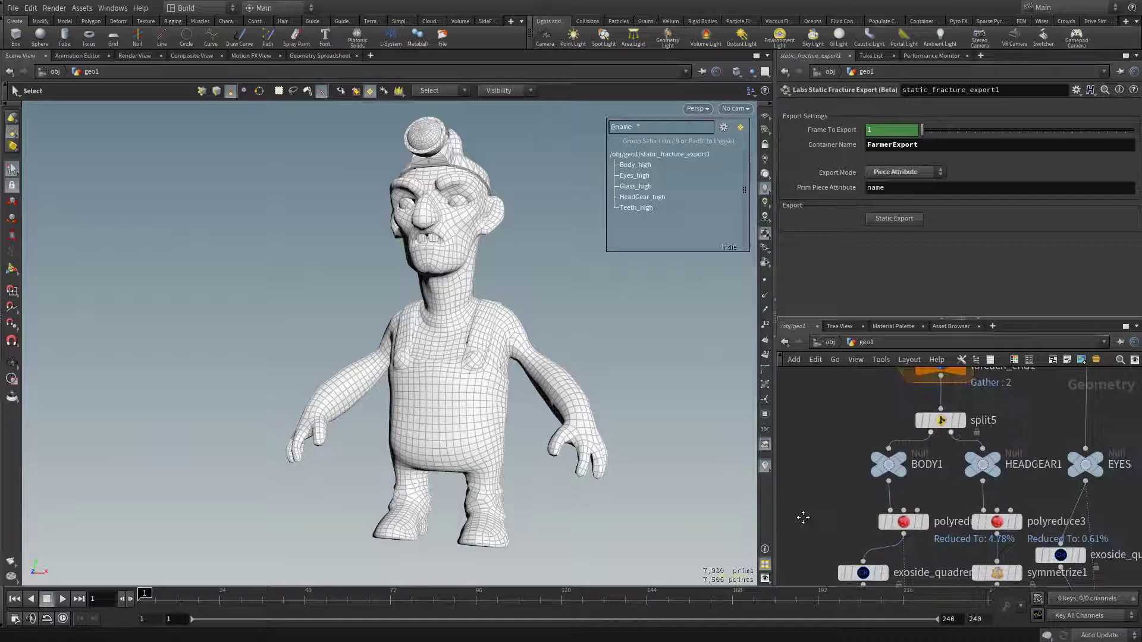
scroll(821, 488, "down", 3)
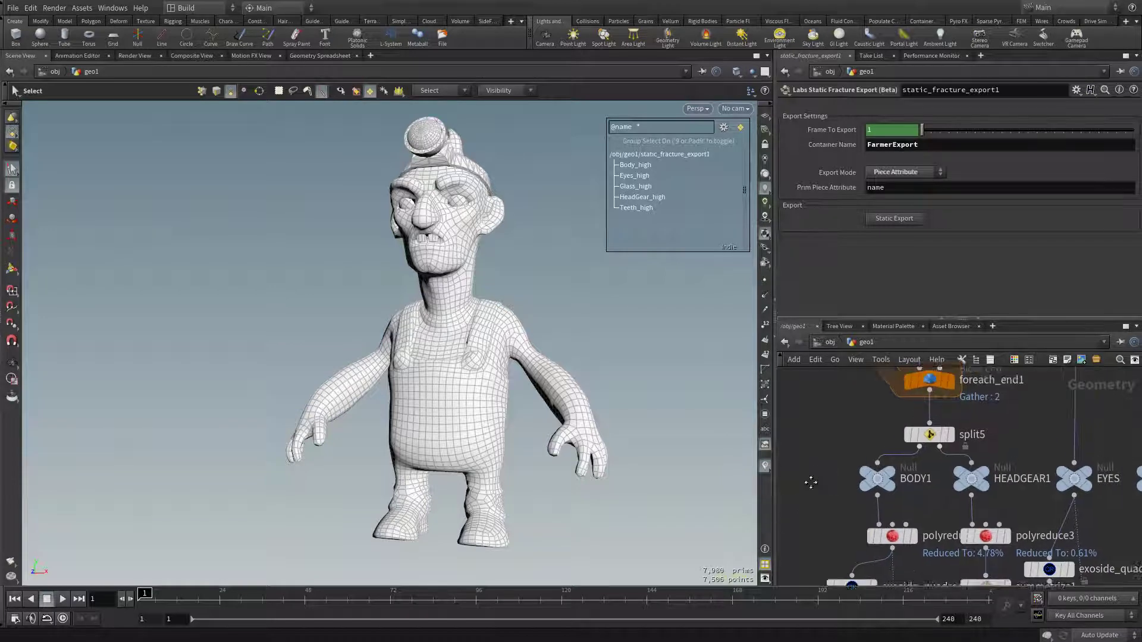
middle_click_drag(830, 433, 826, 397)
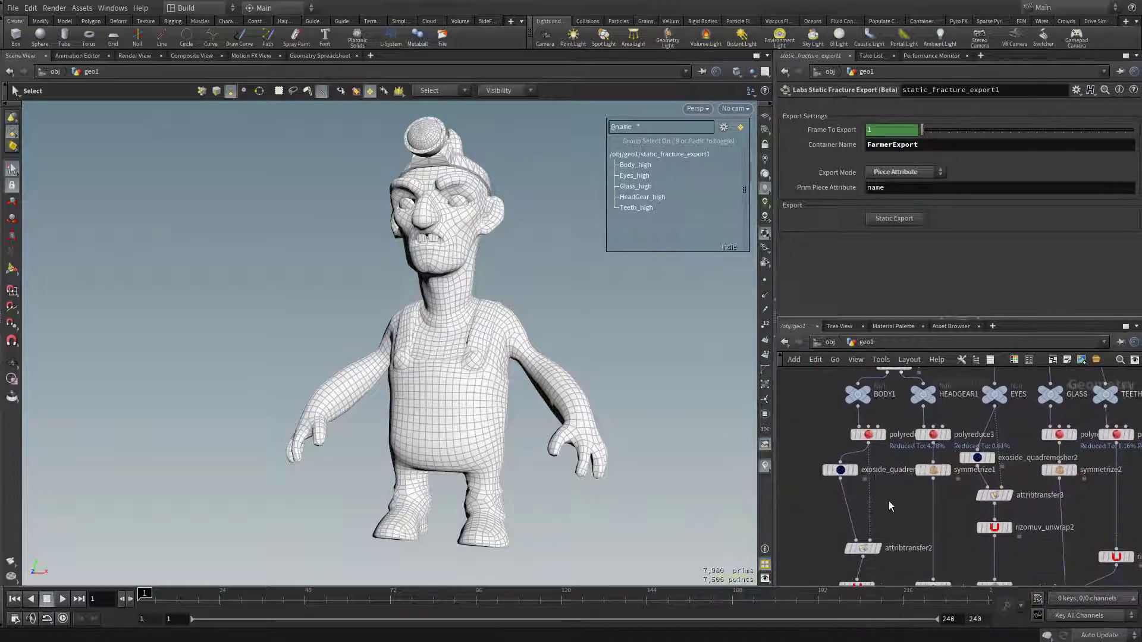
scroll(902, 507, "up", 2)
middle_click_drag(906, 508, 917, 516)
scroll(899, 494, "down", 2)
scroll(885, 470, "up", 2)
left_click(854, 470)
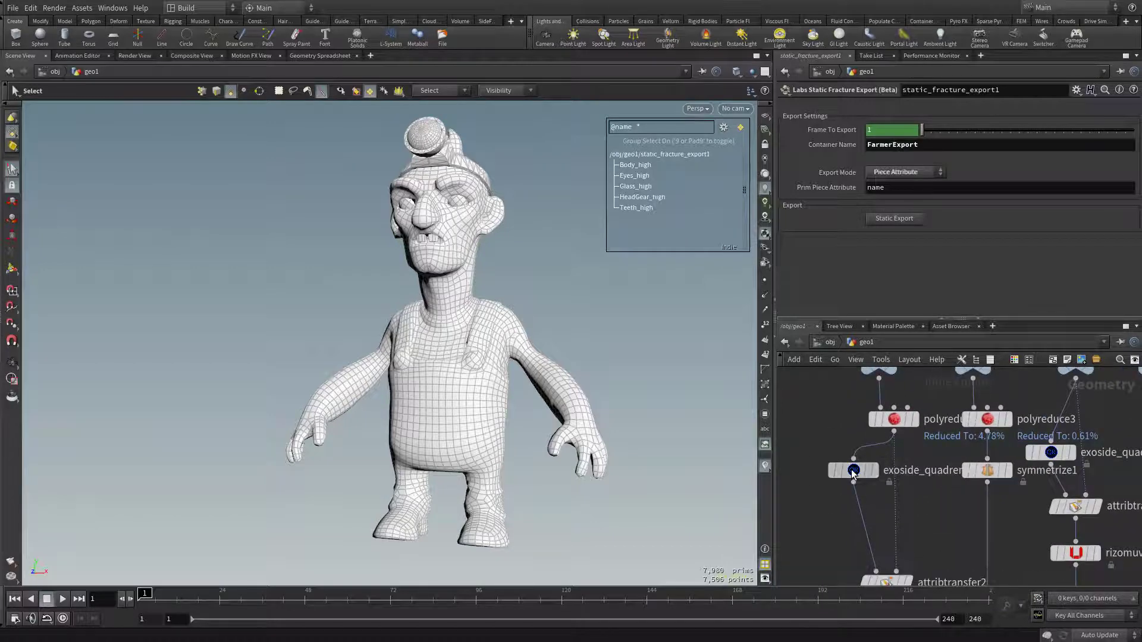
scroll(846, 280, "down", 2)
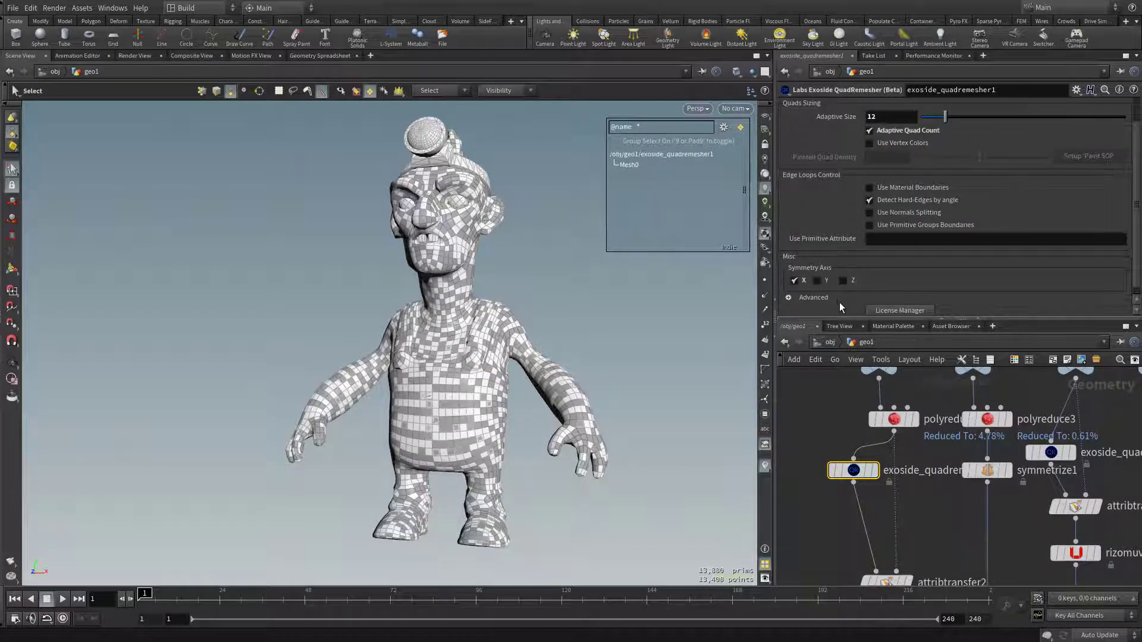
double_click(435, 512)
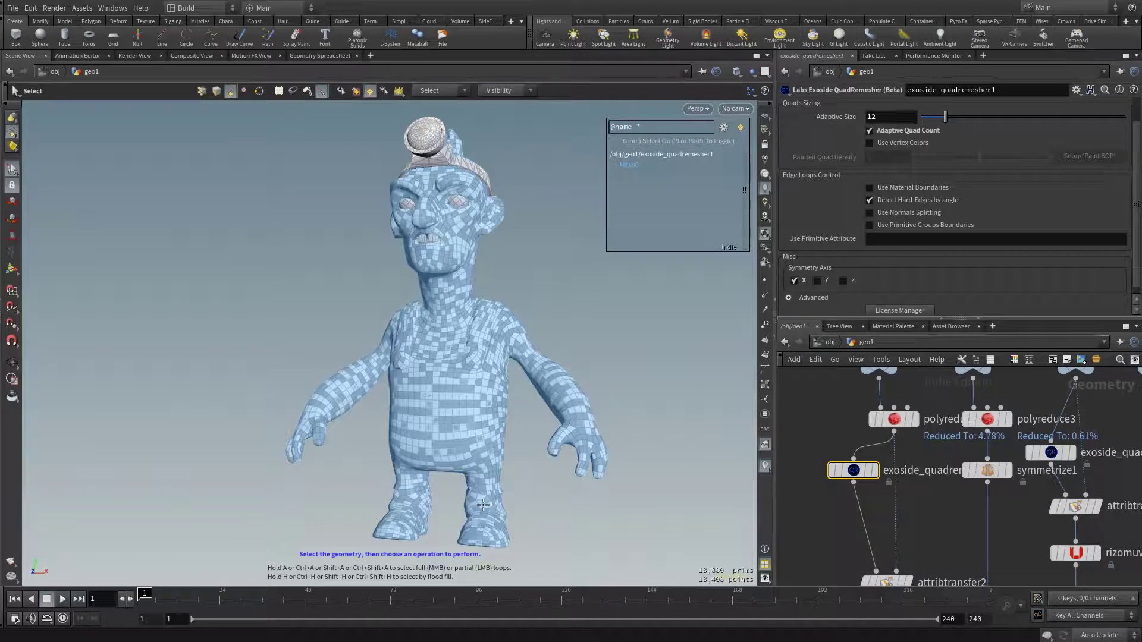
left_click(588, 503)
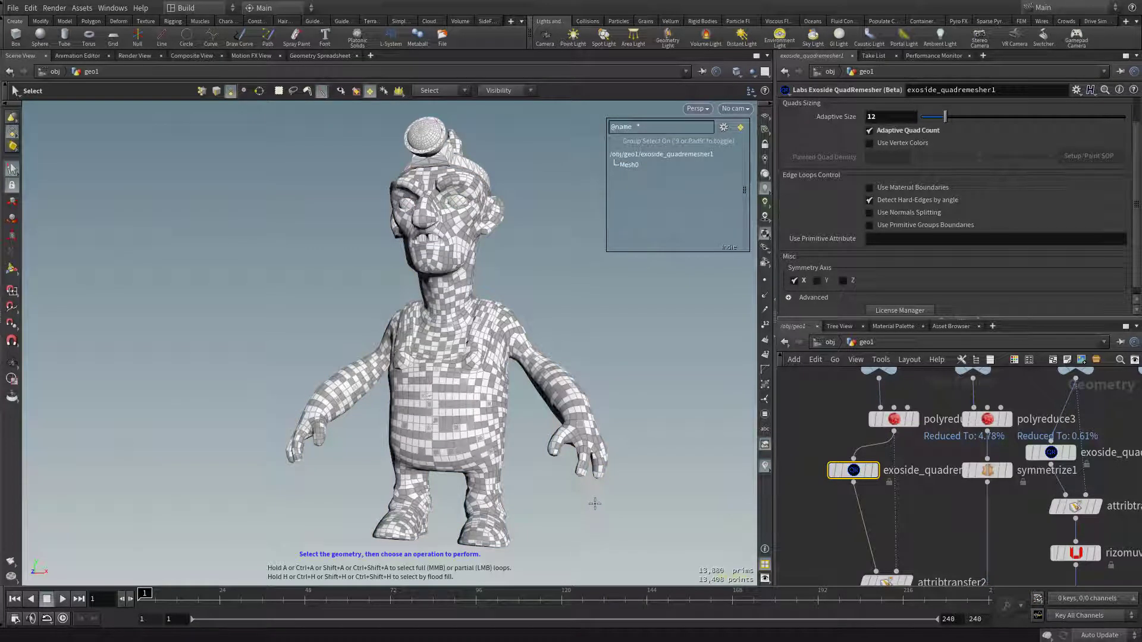
mouse_move(853, 475)
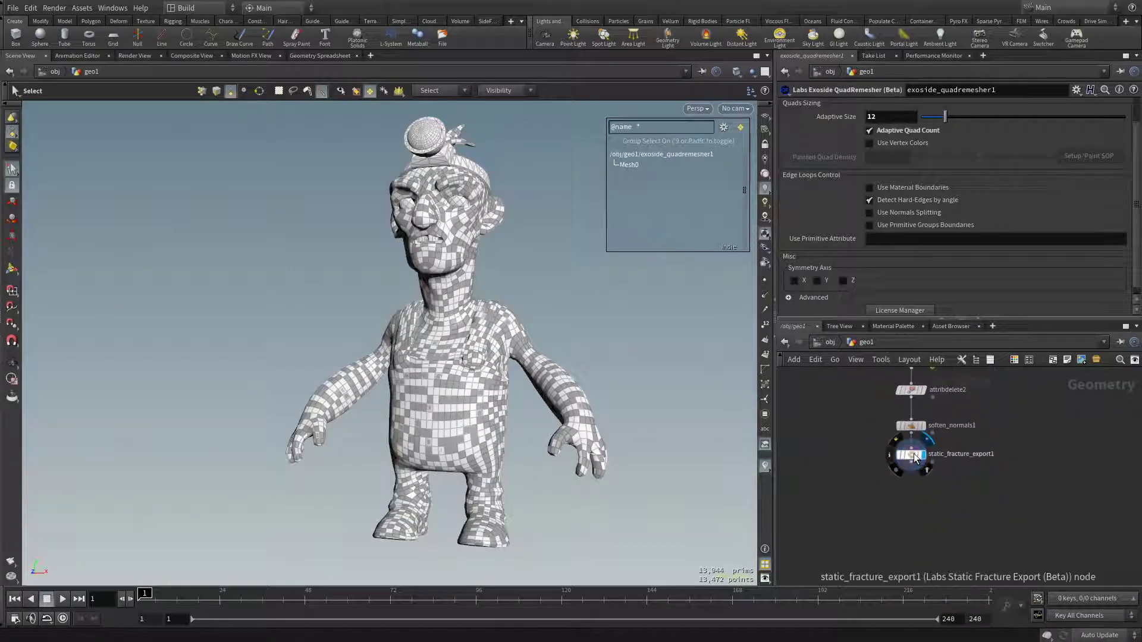
Select the static_fracture_export1 node at the end of the network and inspect the recooked character
left_click(923, 457)
left_click_drag(690, 342, 643, 328, "alt")
key("s")
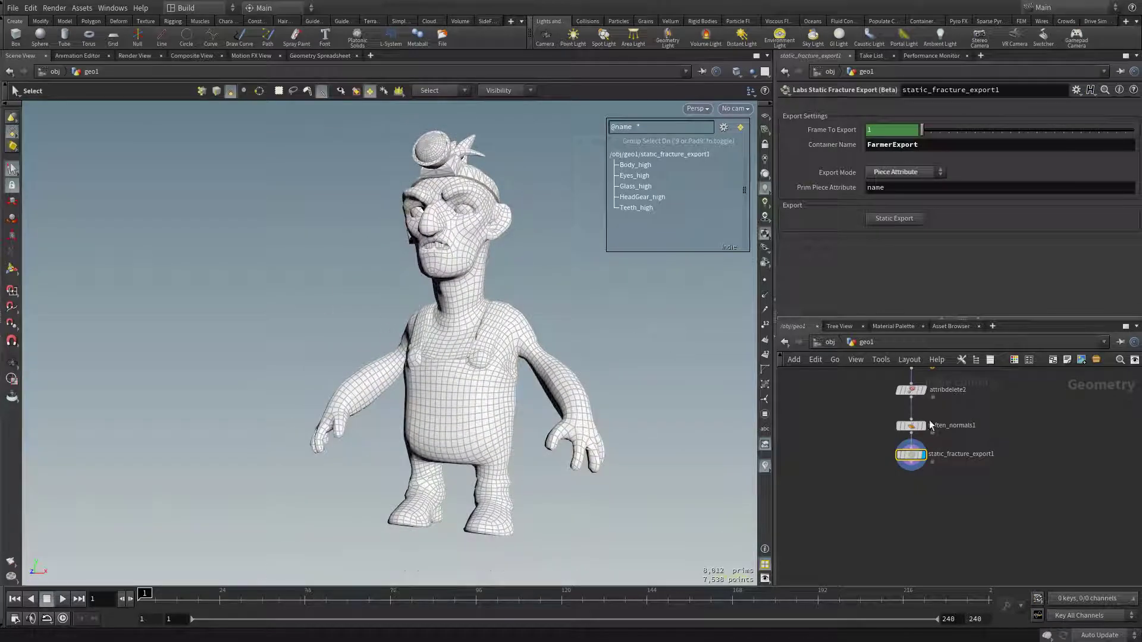
Set the static fracture export's container name to FarmerVariantExport and run the static export
middle_click_drag(1022, 421, 1010, 467)
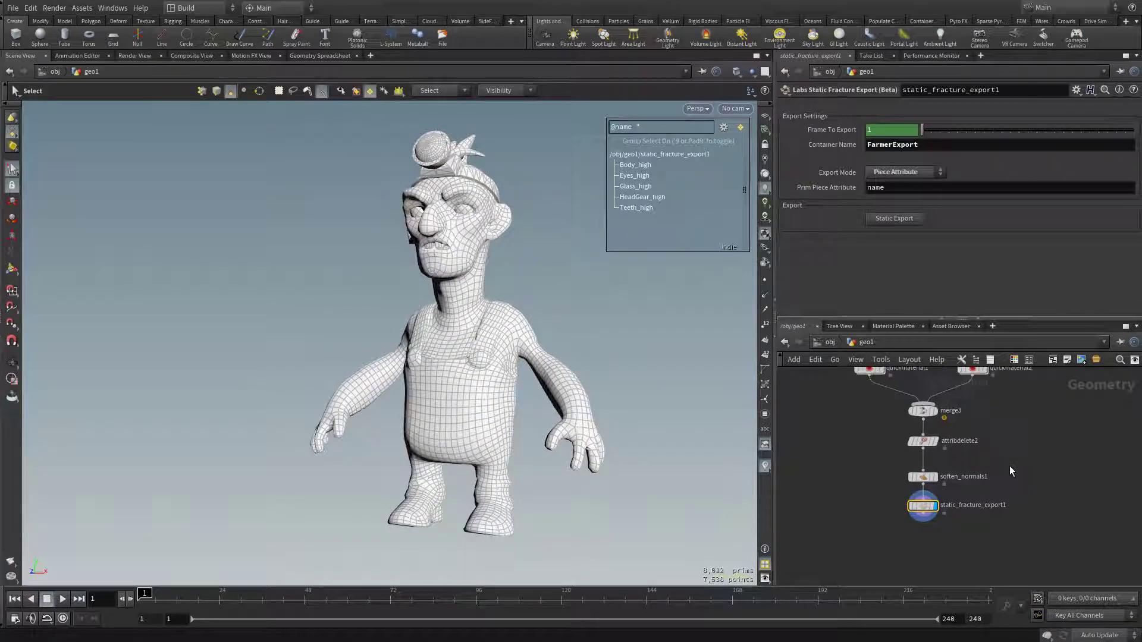
double_click(924, 144)
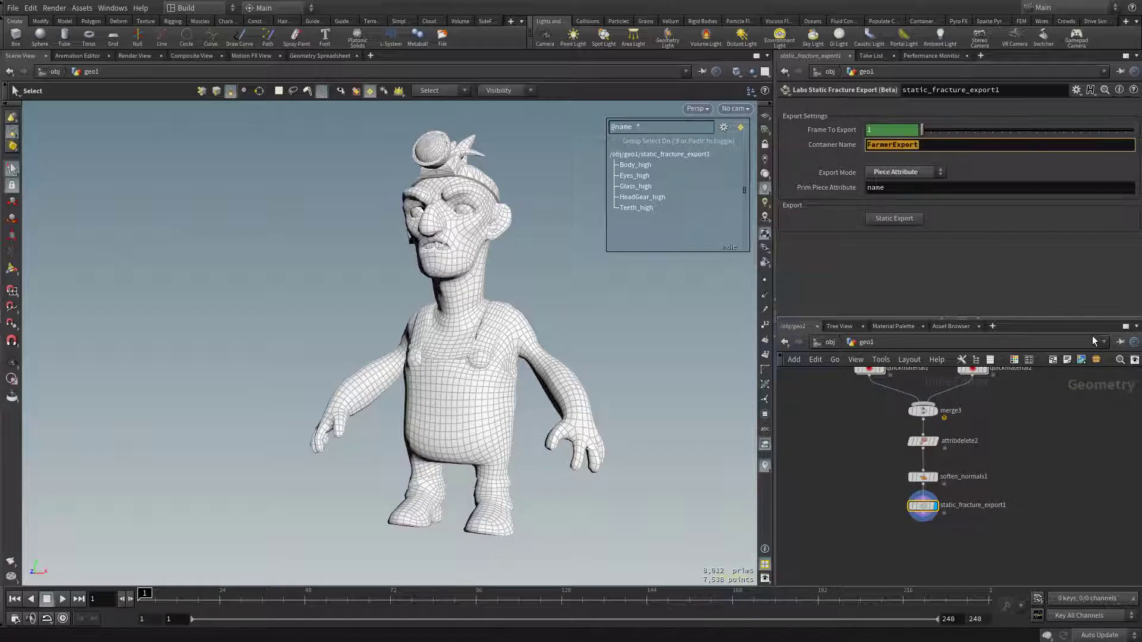
type("Far")
key("Return")
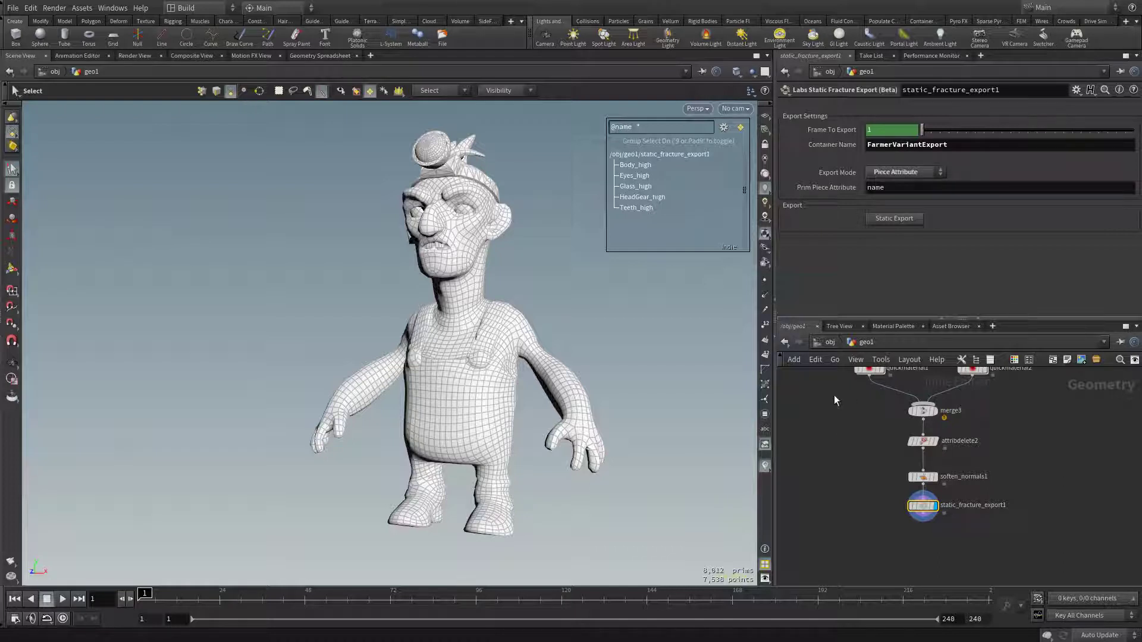
At object level, place FarmerVariantExport below FarmerExport and assign it as the source object of an FBX export
left_click(827, 343)
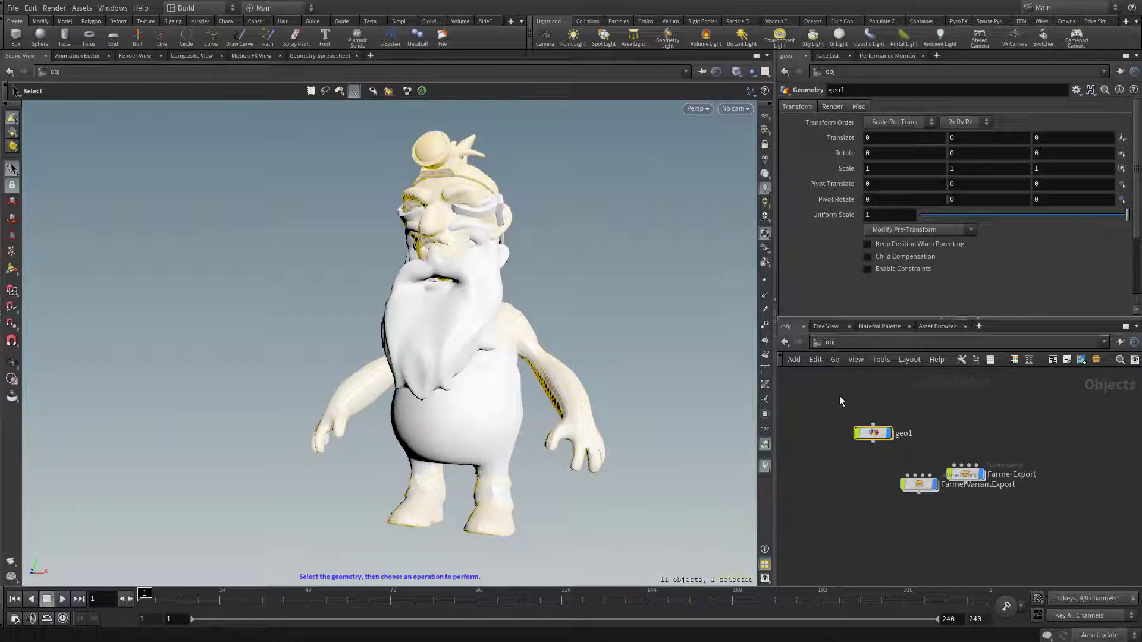
left_click_drag(919, 484, 966, 506)
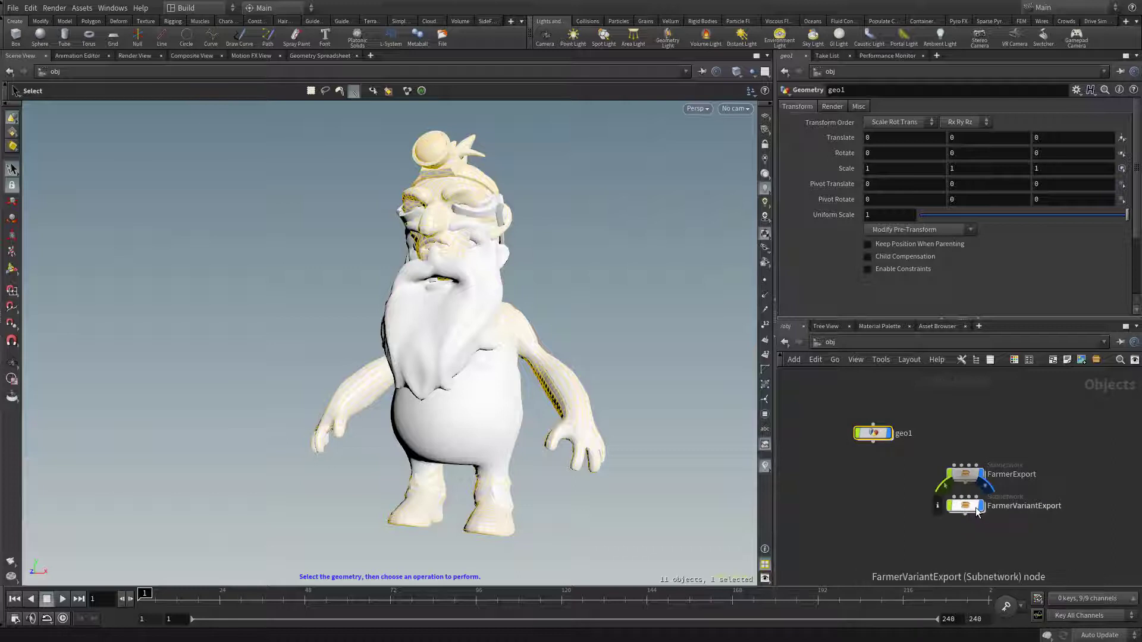
left_click(9, 9)
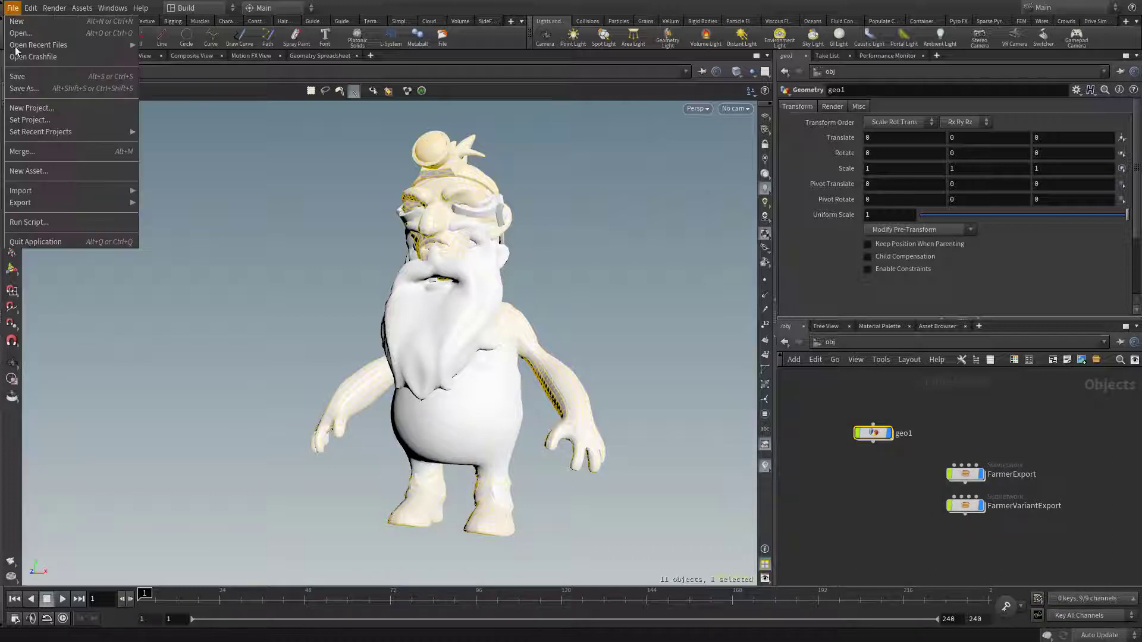
mouse_move(41, 203)
left_click(160, 215)
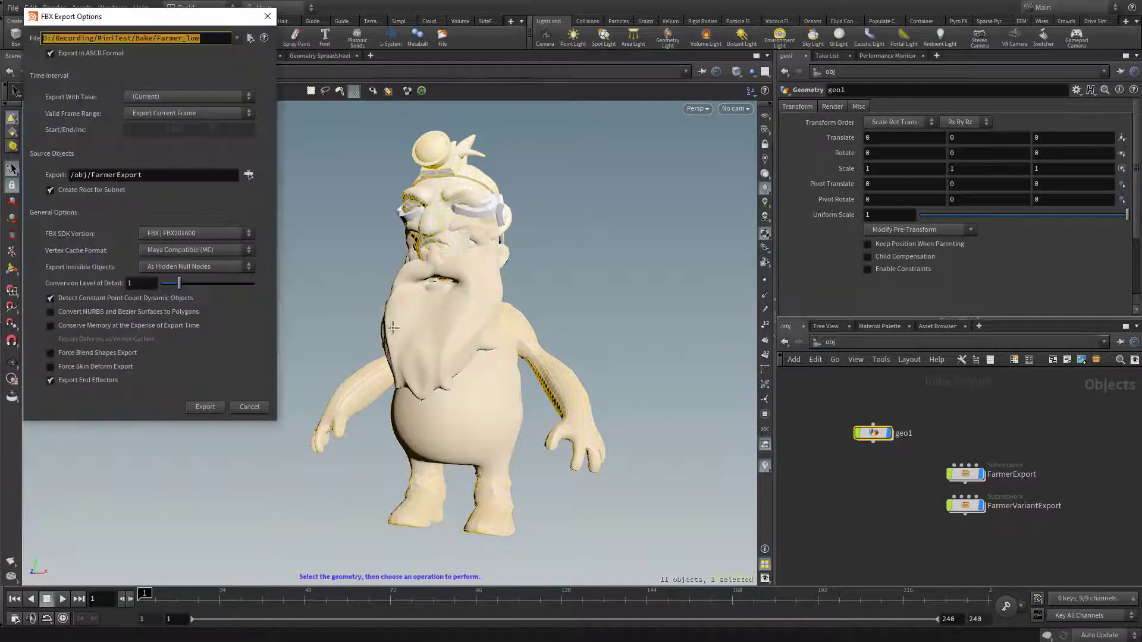
left_click_drag(966, 506, 120, 173)
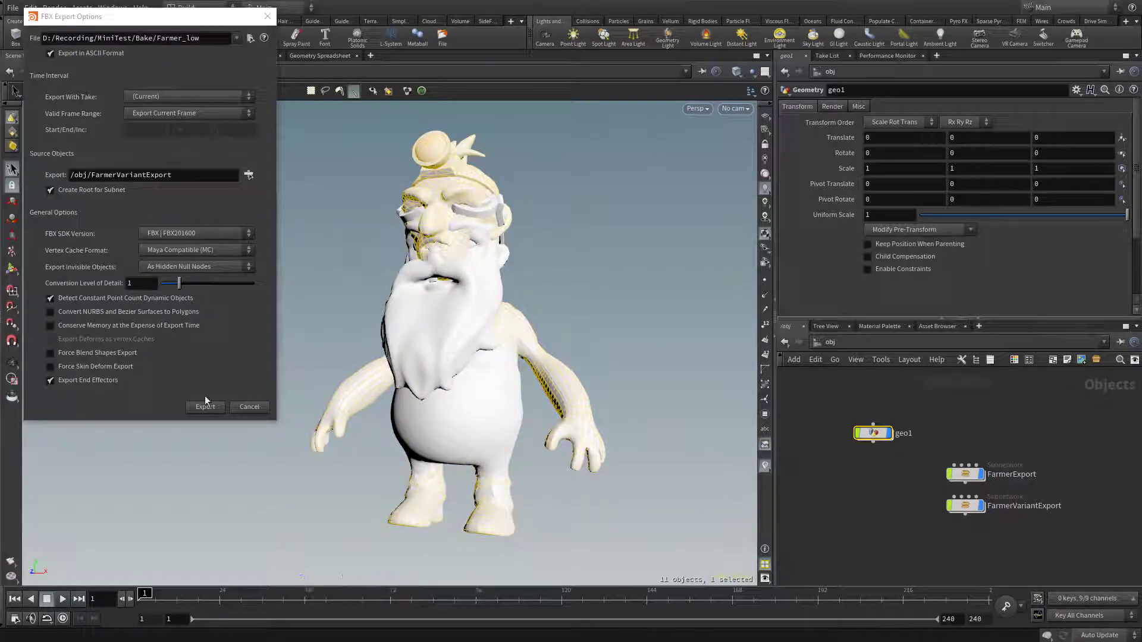
Name the FBX output file FarmerVar001_low in the Bake folder and export it
left_click(249, 38)
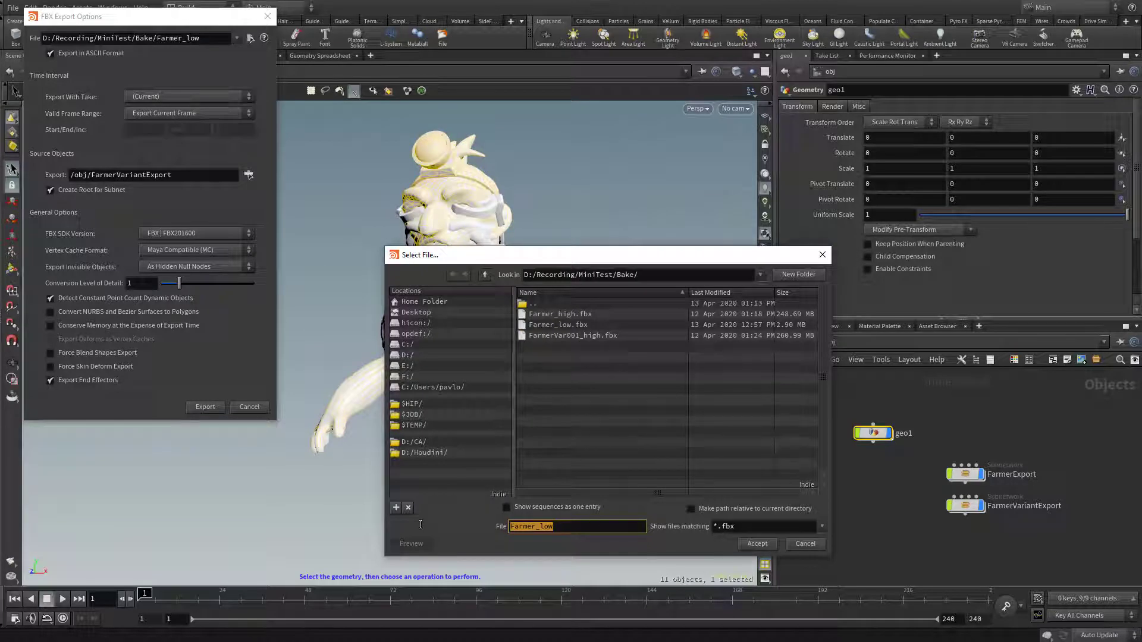
type("armer")
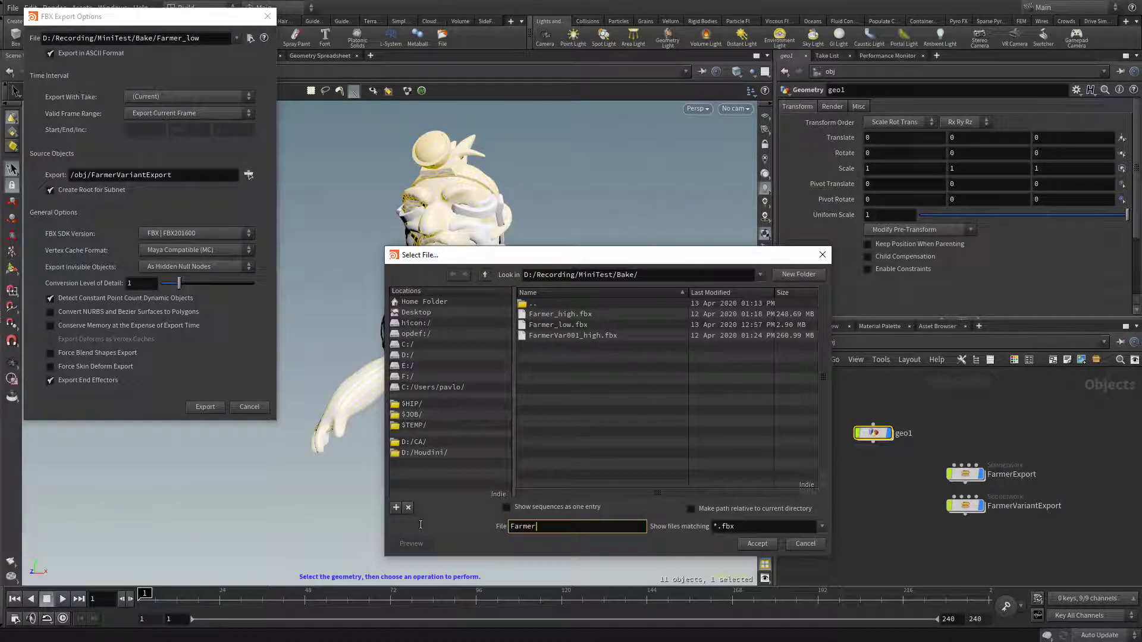
type("Var001_low")
key("Return")
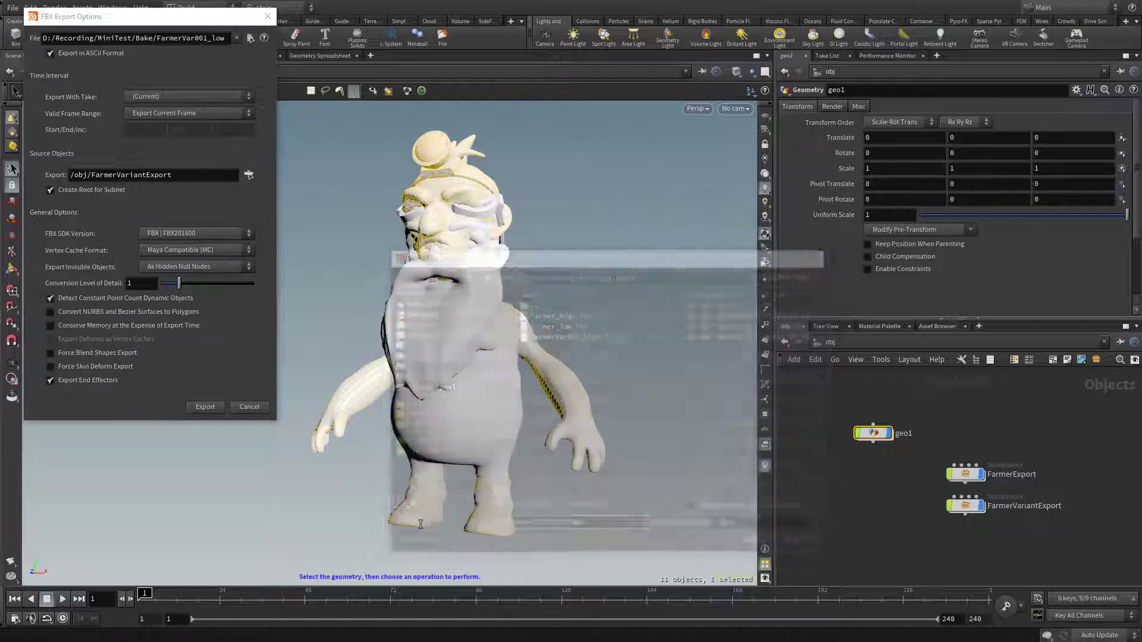
left_click(206, 408)
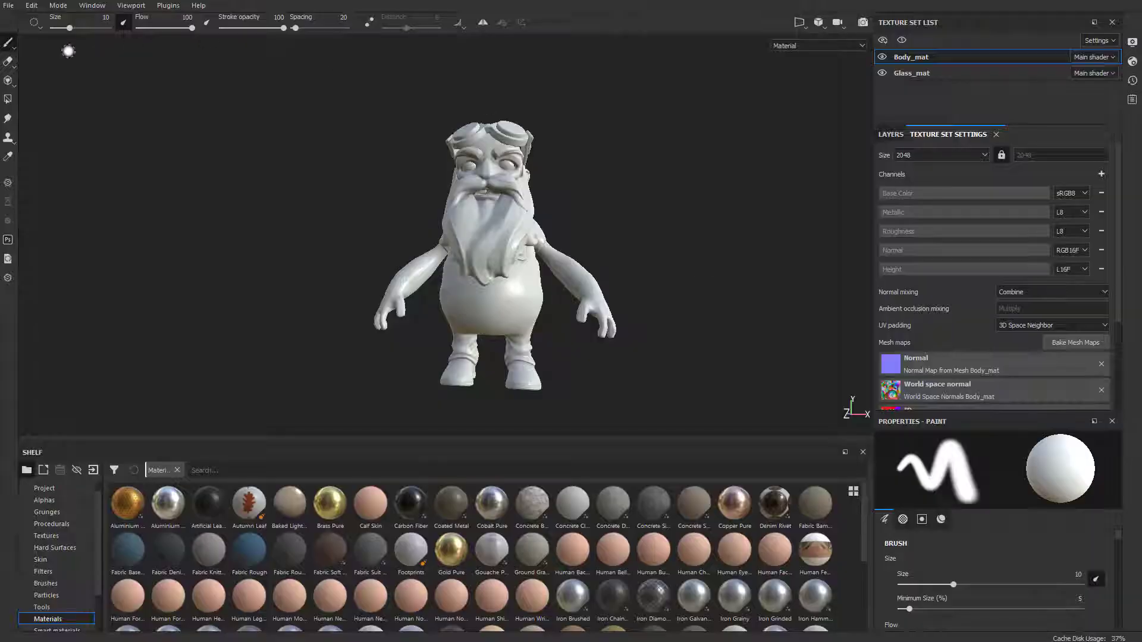
Switch to Substance Painter and save the current project as Farmer in the Bake folder
left_click(9, 6)
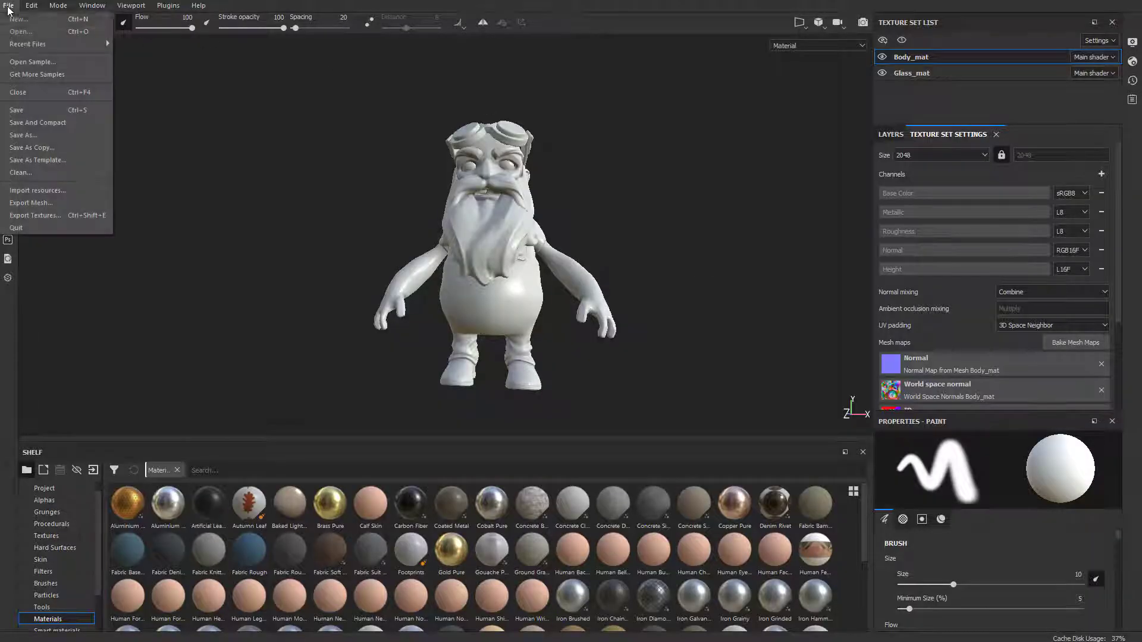
left_click(39, 134)
type("Farmer")
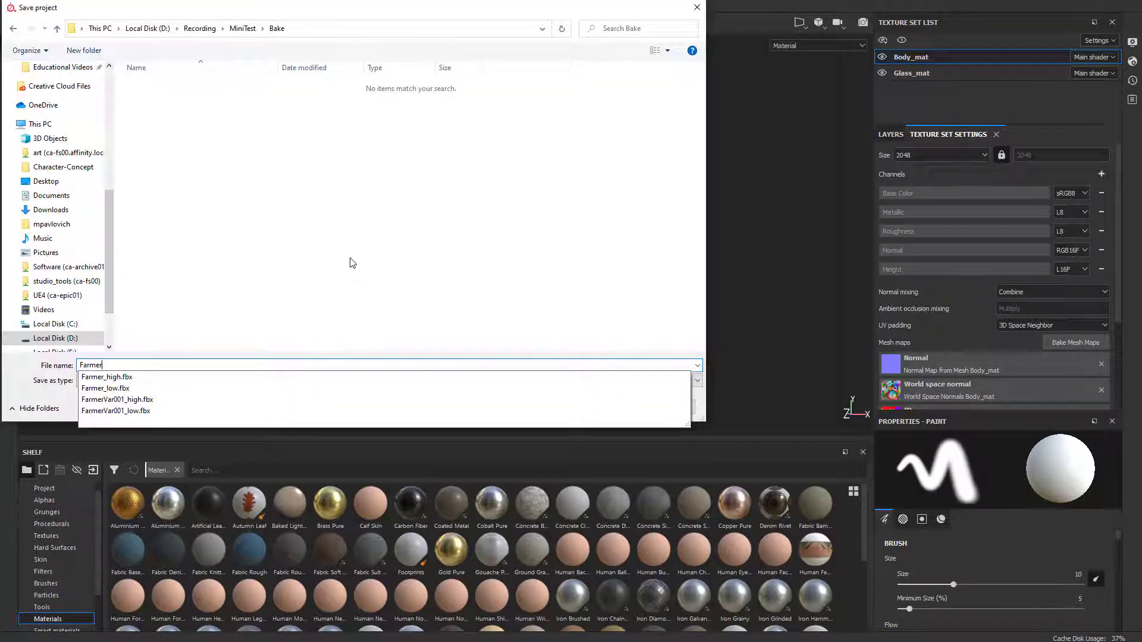
key("Return")
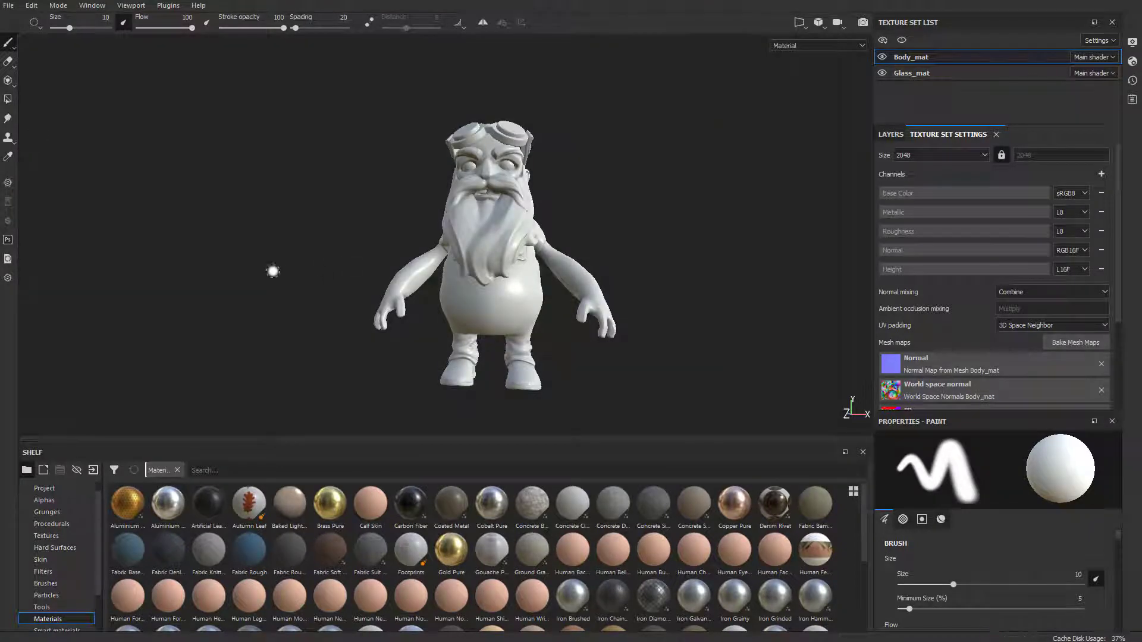
Create a new project using the FarmerVar001_low.fbx mesh
left_click(6, 6)
left_click(18, 18)
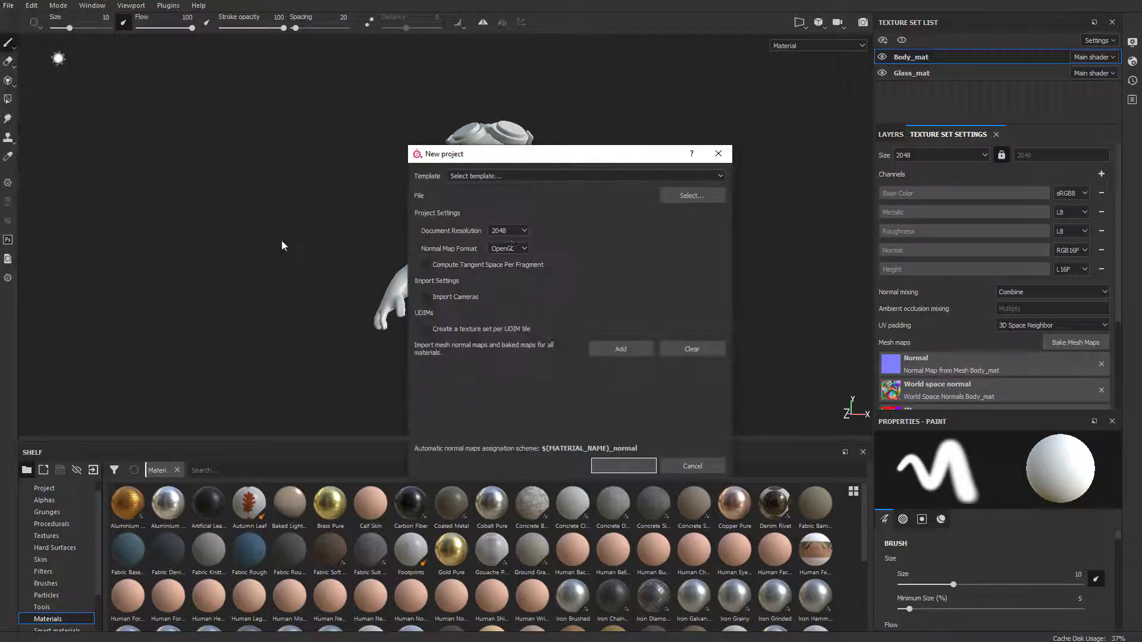
left_click(669, 201)
double_click(601, 292)
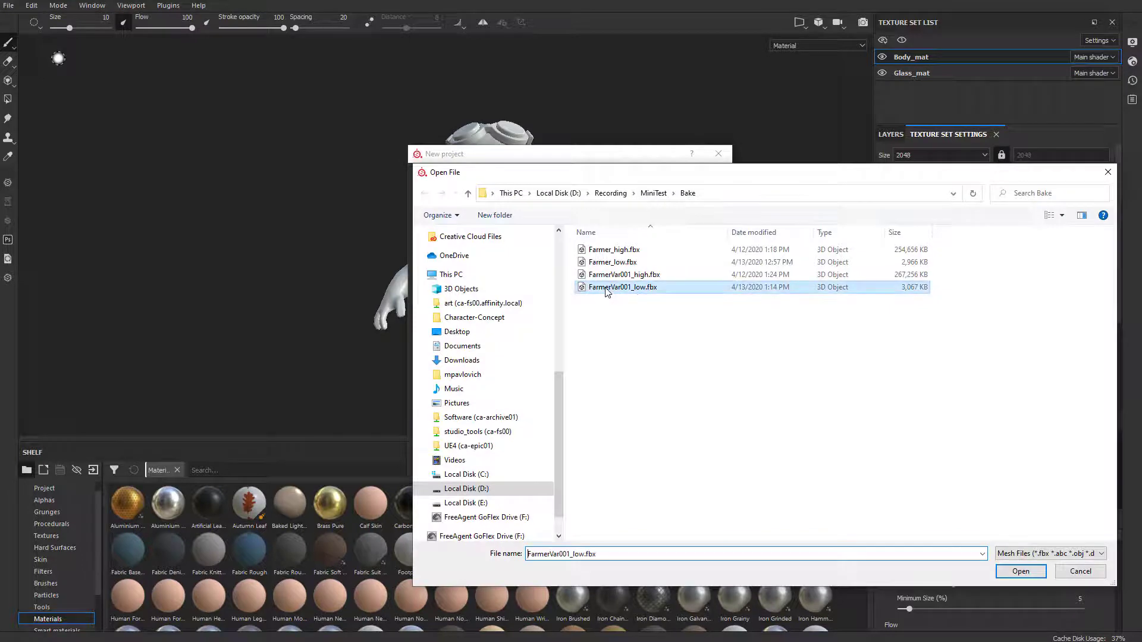
left_click(625, 466)
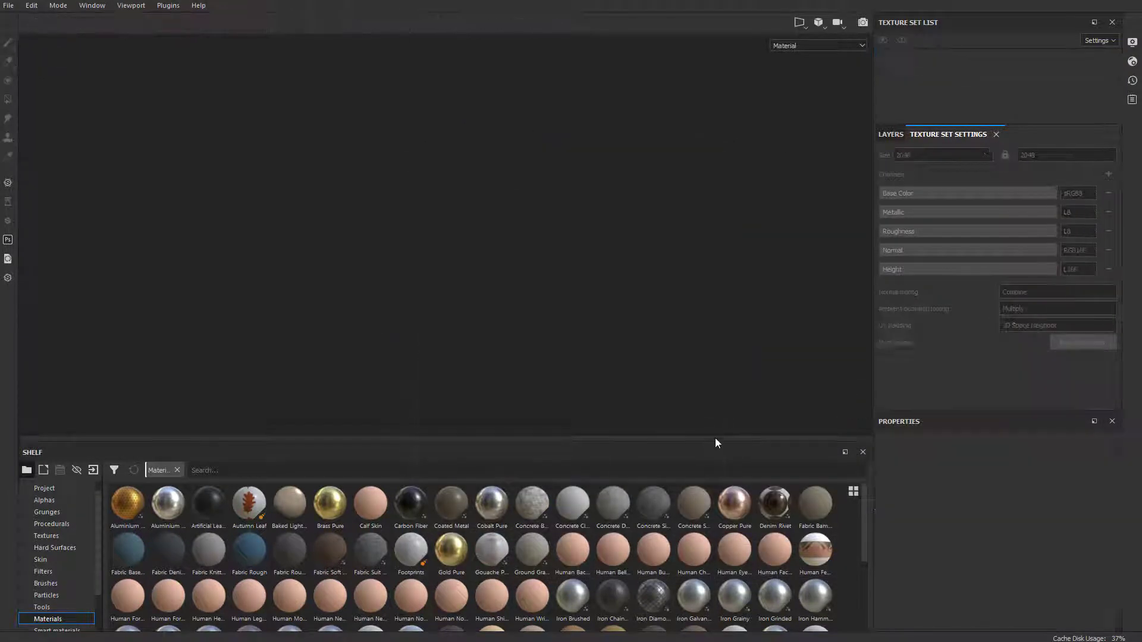
Open the mesh map baking settings, choose the output size and load FarmerVar001_high.fbx as the high definition mesh
left_click(1078, 343)
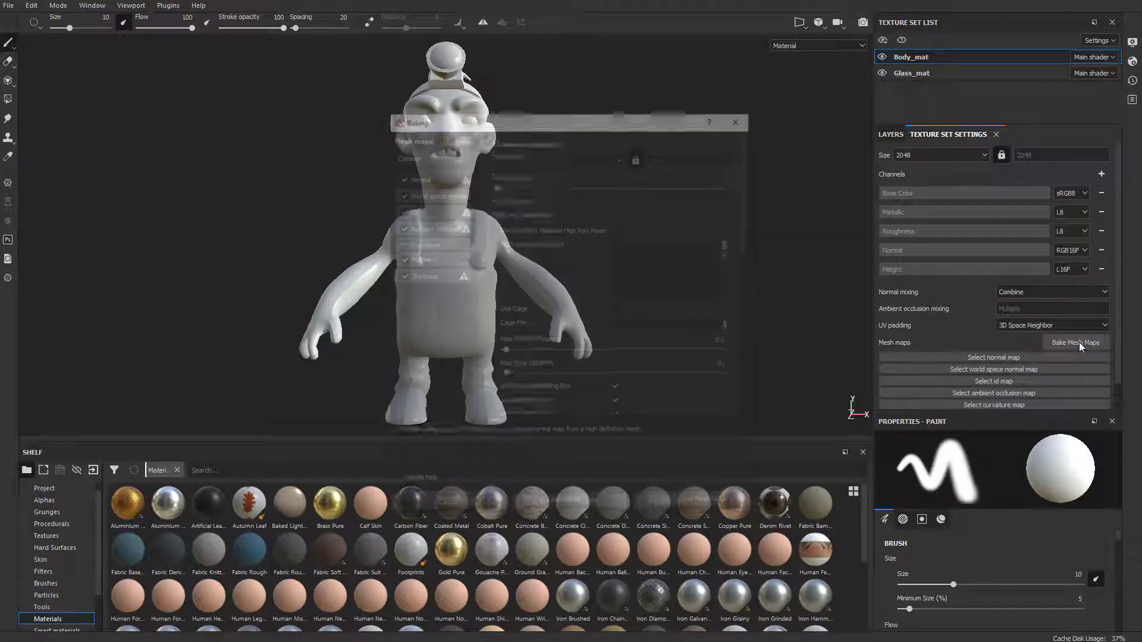
left_click(620, 155)
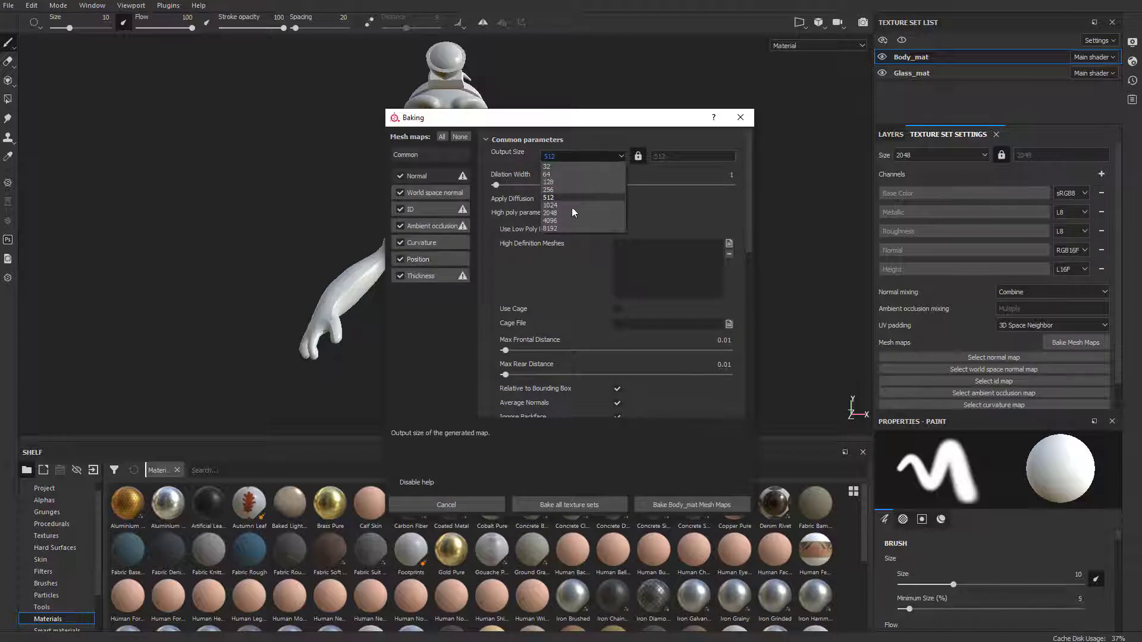
left_click(580, 198)
left_click(729, 246)
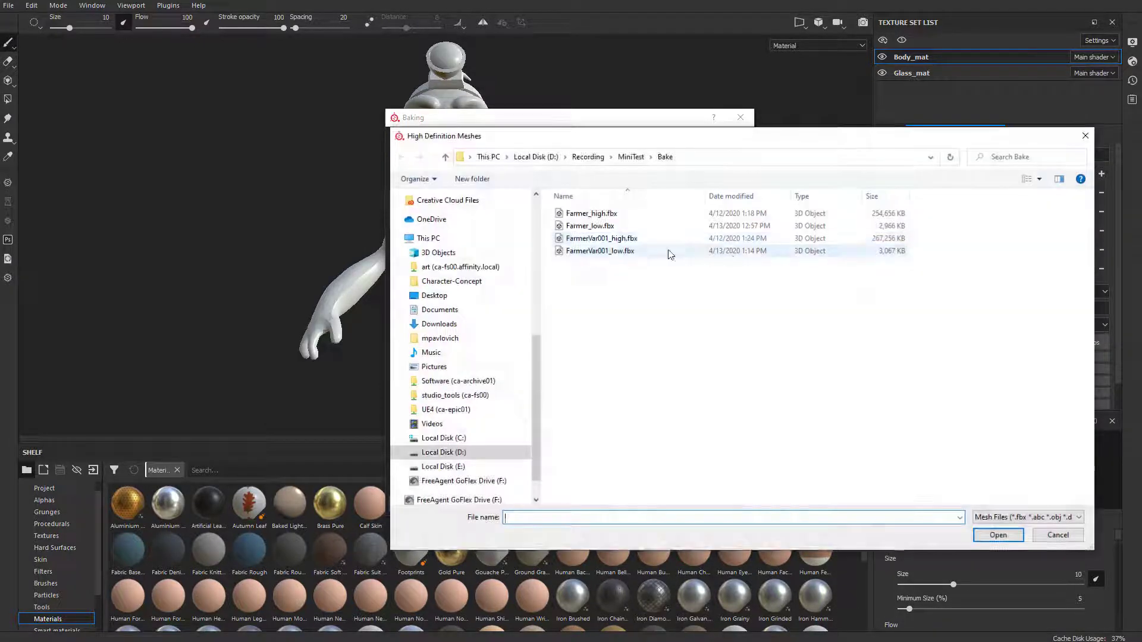
double_click(556, 226)
Set the bake's Match option to By Mesh Name and choose the ambient occlusion baker's Self Occlusion mode
scroll(581, 242, "down", 5)
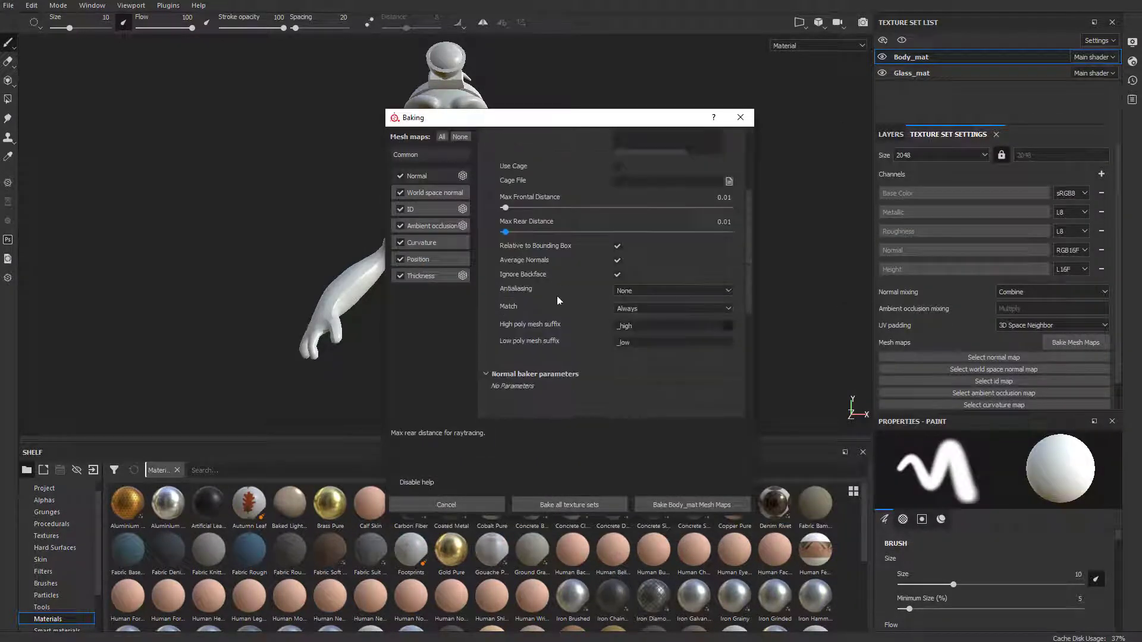
left_click(663, 306)
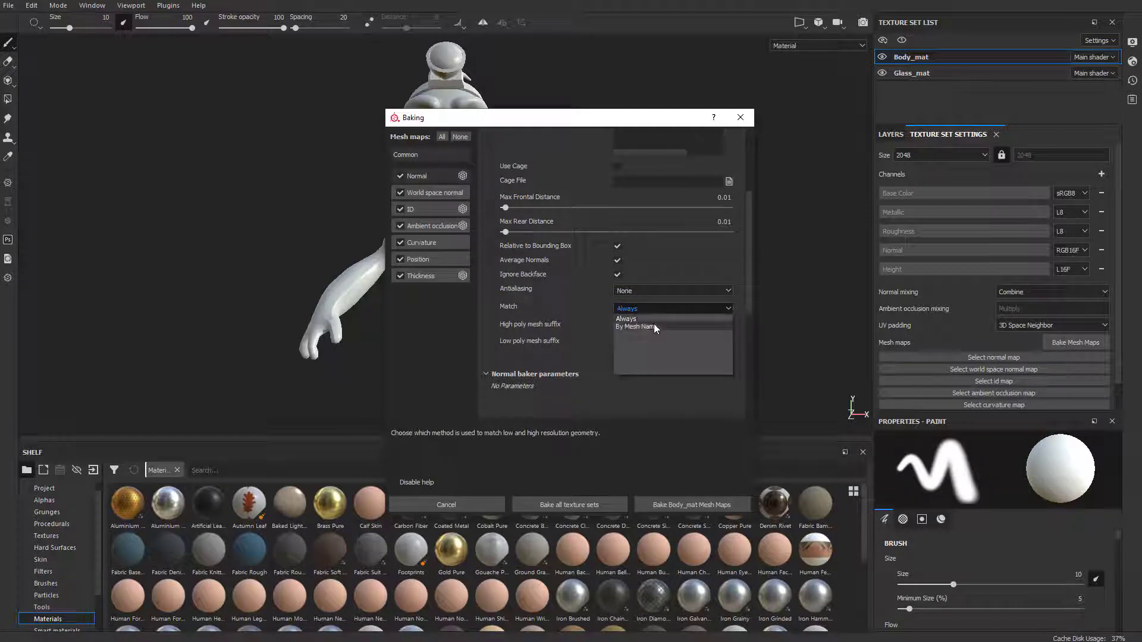
left_click(655, 324)
left_click(437, 228)
left_click(619, 315)
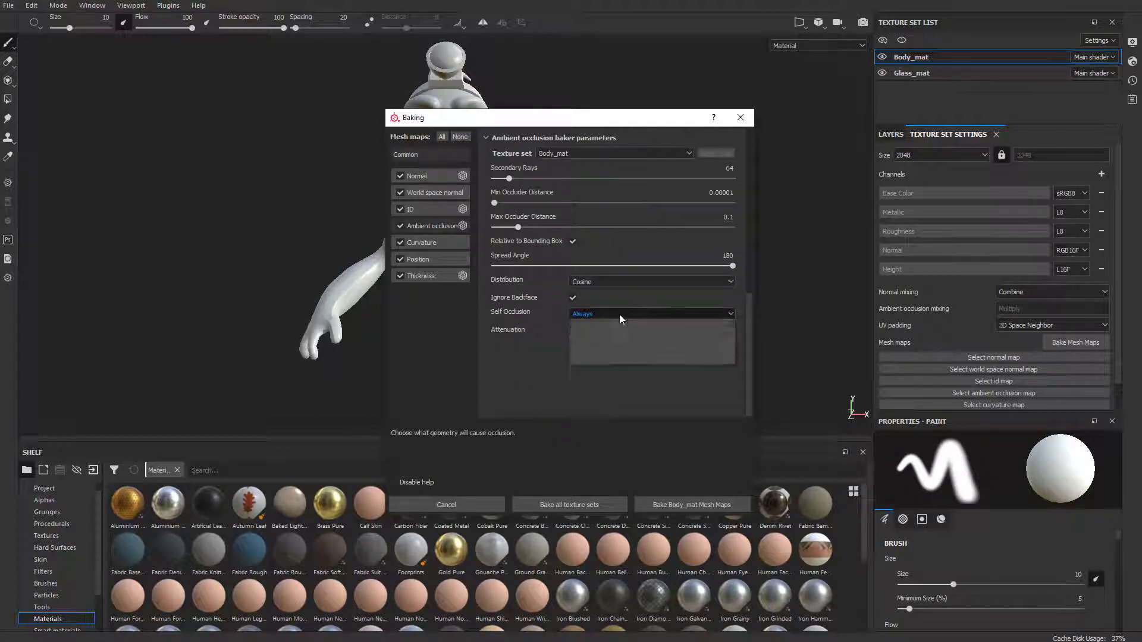
left_click(608, 330)
Bake all texture sets and inspect the baked character from another angle
left_click(573, 505)
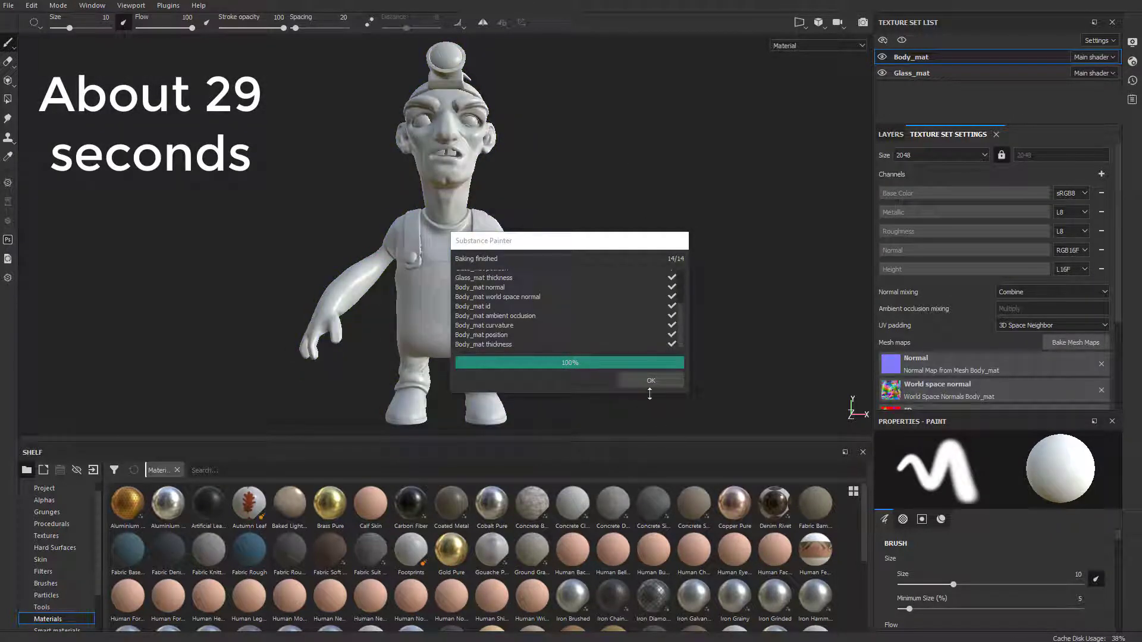
left_click(651, 381)
left_click_drag(652, 250, 386, 202, "alt")
scroll(595, 250, "down", 2)
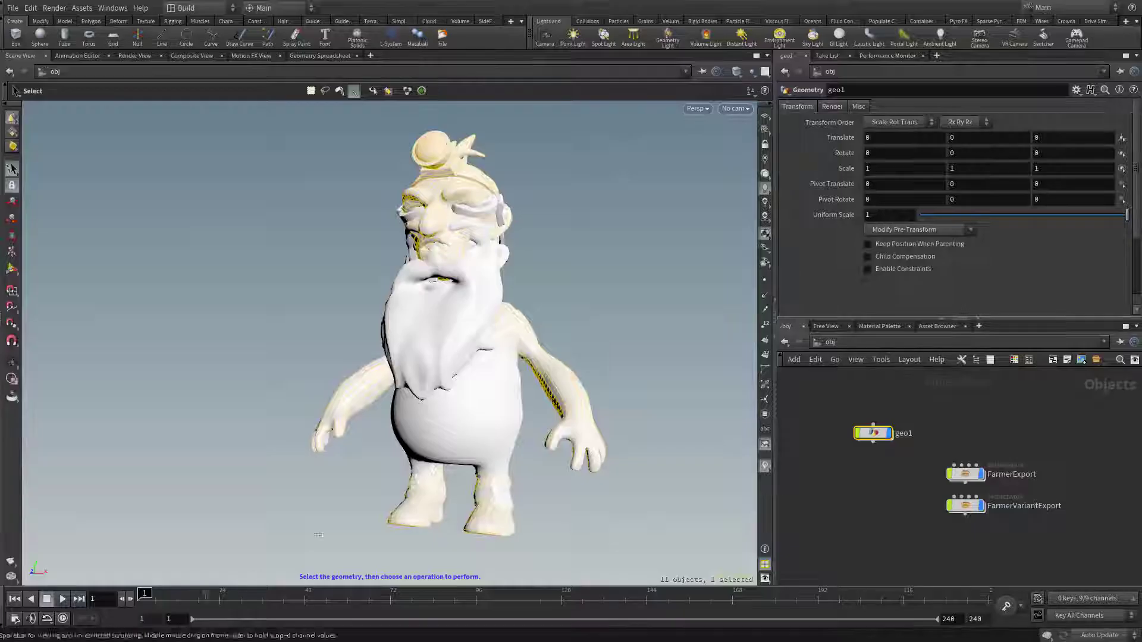
Switch back to Houdini and open the geo1 network to review its nodes
middle_click_drag(902, 447, 895, 423)
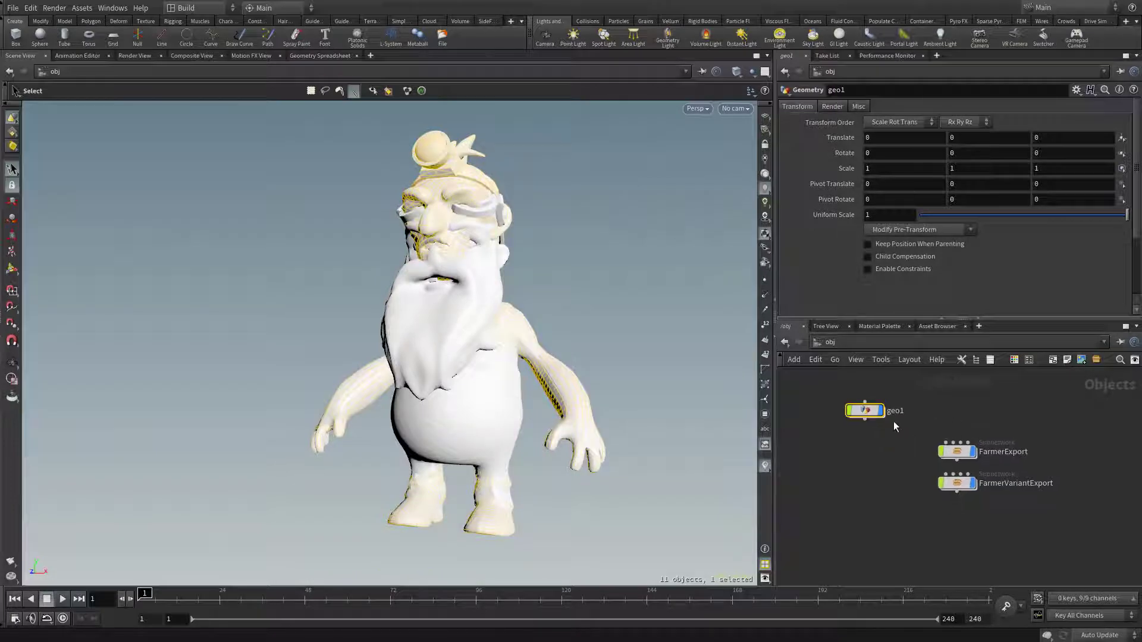
double_click(869, 411)
middle_click_drag(889, 500, 916, 403)
scroll(919, 405, "up", 3)
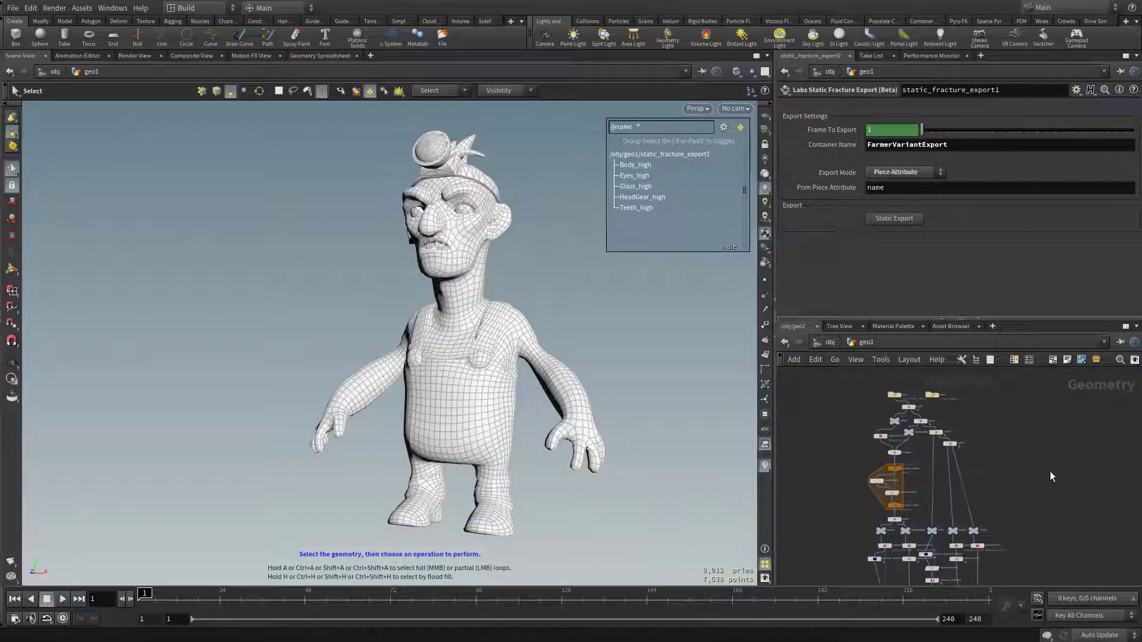